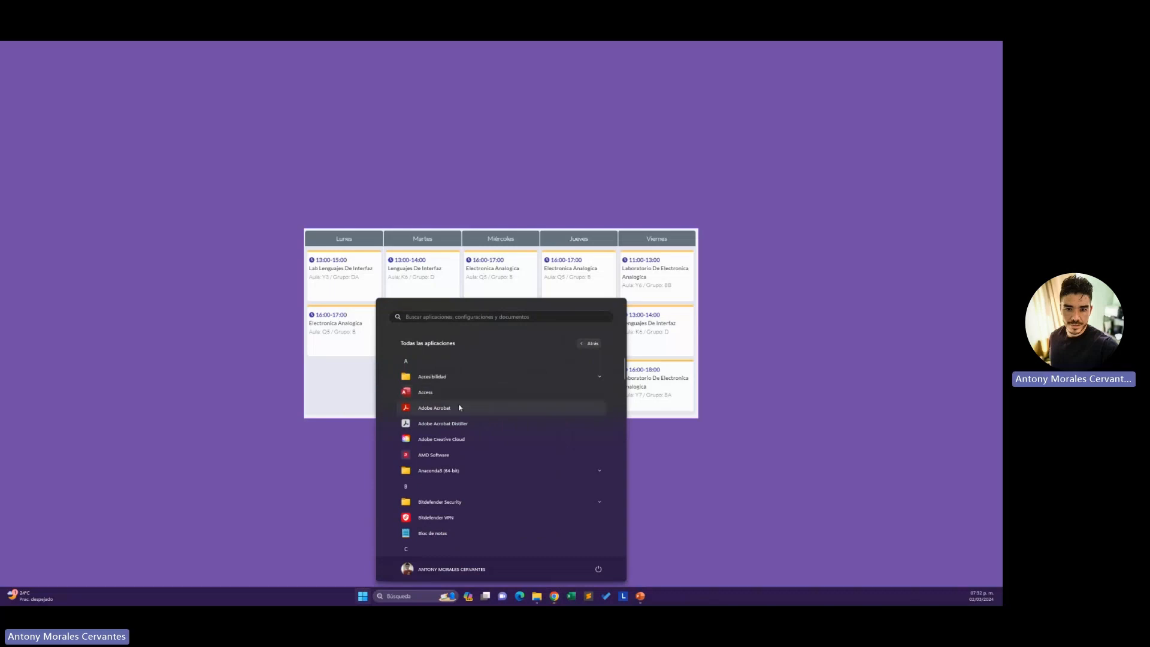
Step: Launch Capture CIS 2023 from the Cadence PCB 2023 application group
scroll(470, 405, "down", 5)
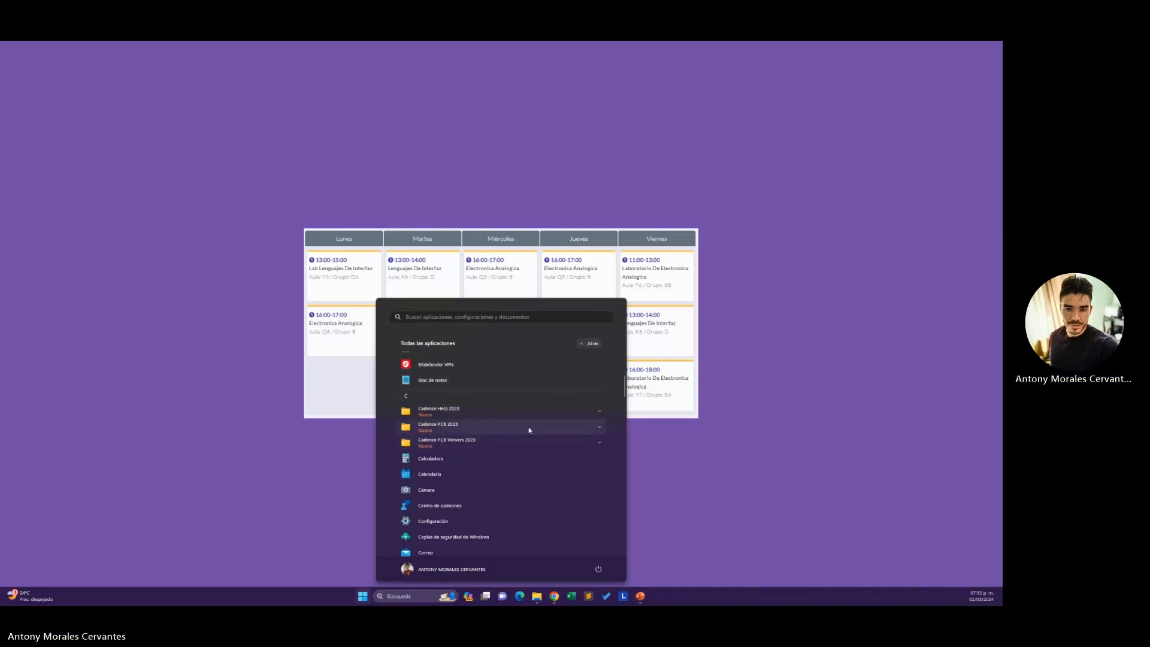
left_click(594, 429)
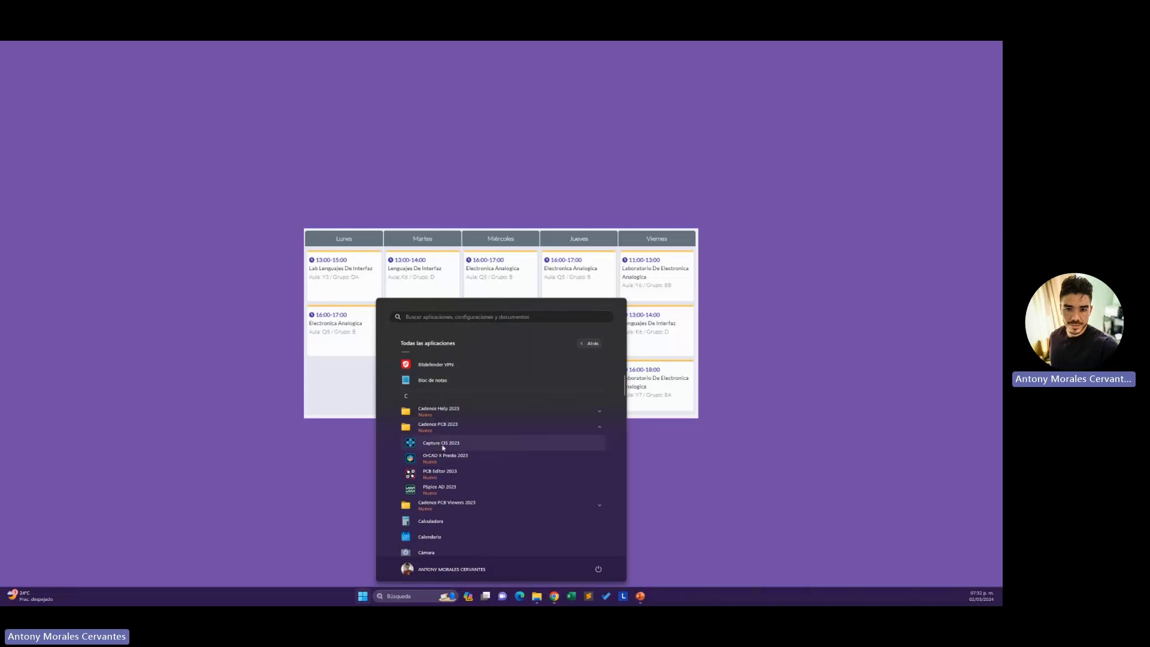
left_click(472, 443)
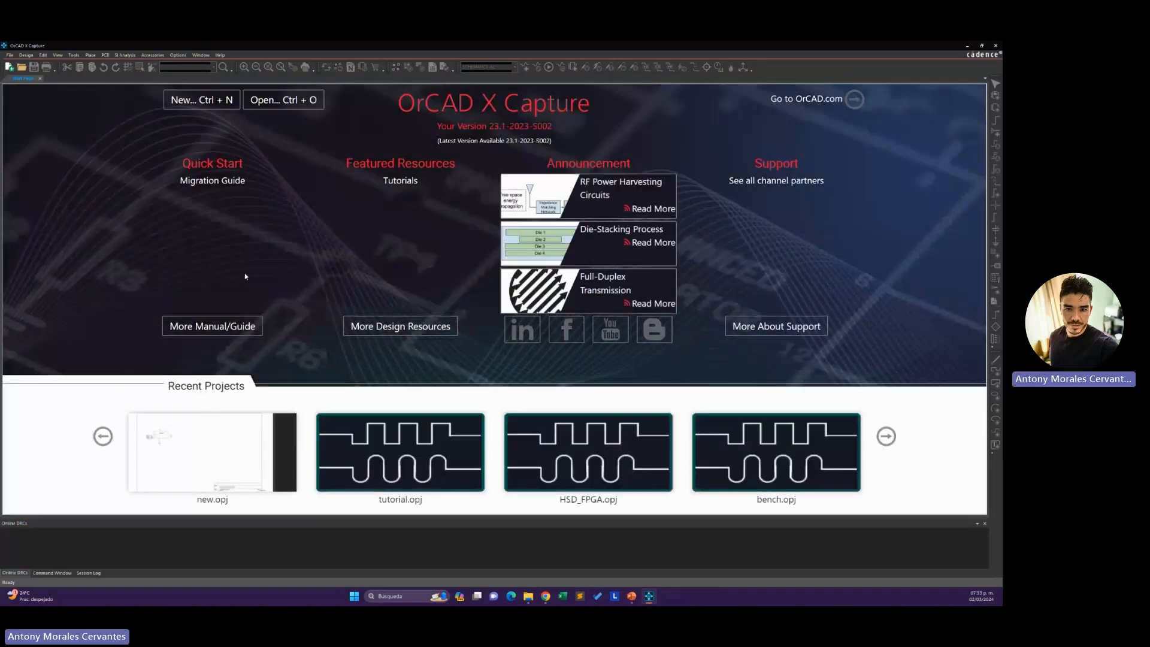
Step: Start a new project and set its location to a new folder named Ejemplo inside Documentos > Orcad
left_click(12, 55)
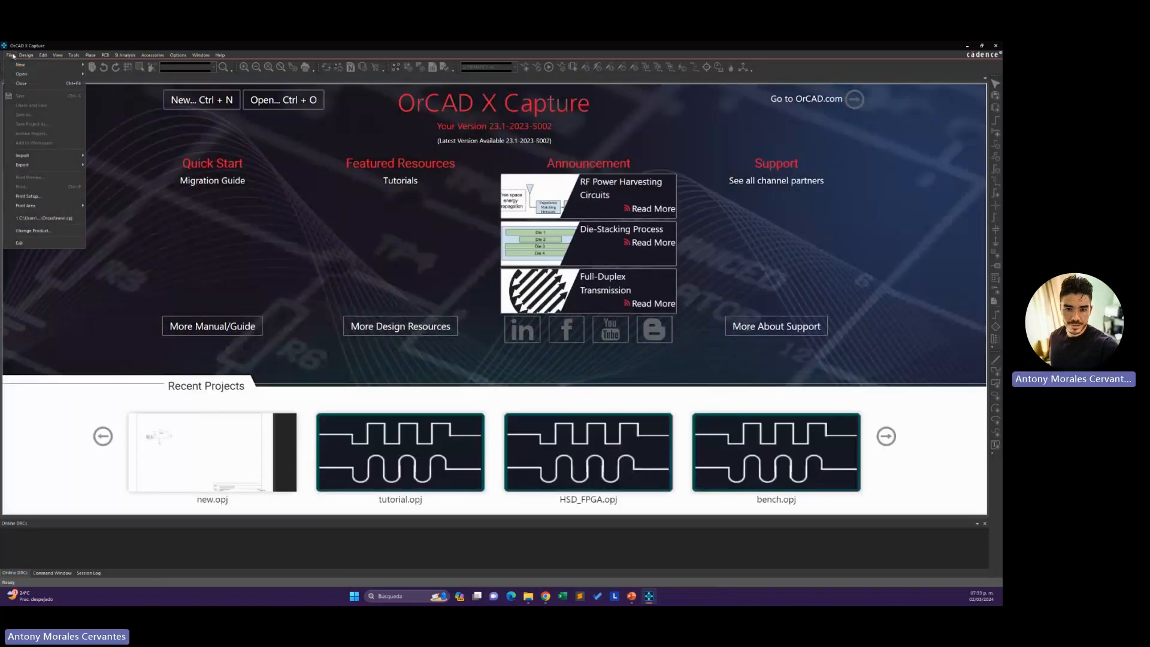
mouse_move(65, 64)
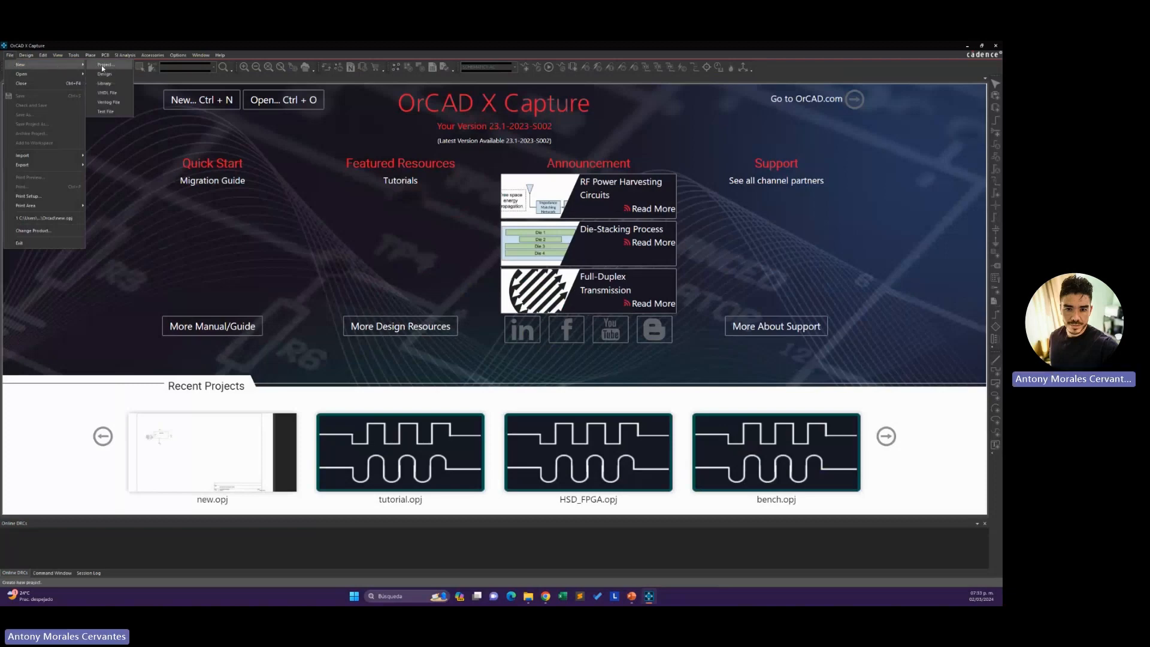
left_click(102, 66)
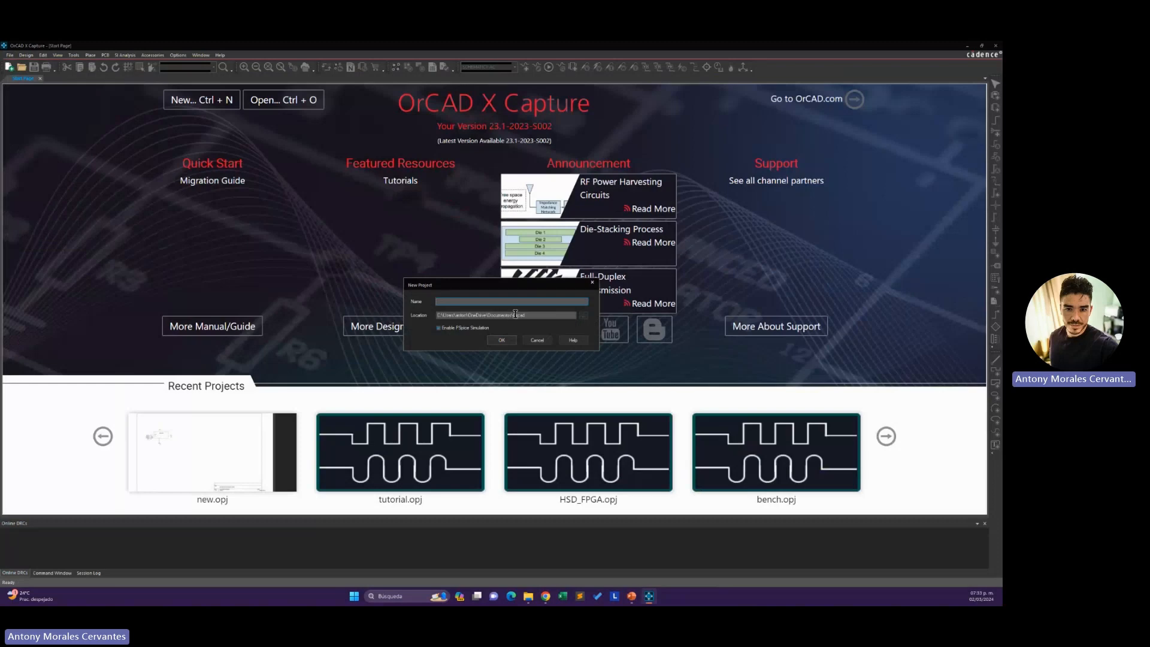
left_click(584, 316)
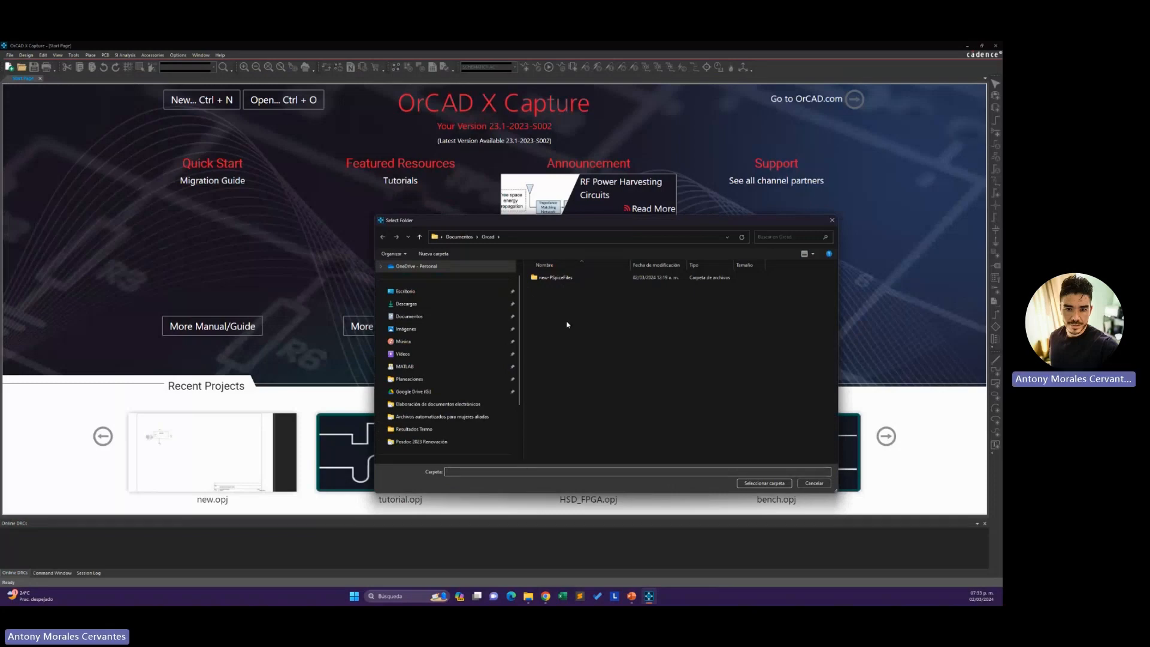
key("ctrl+shift+n")
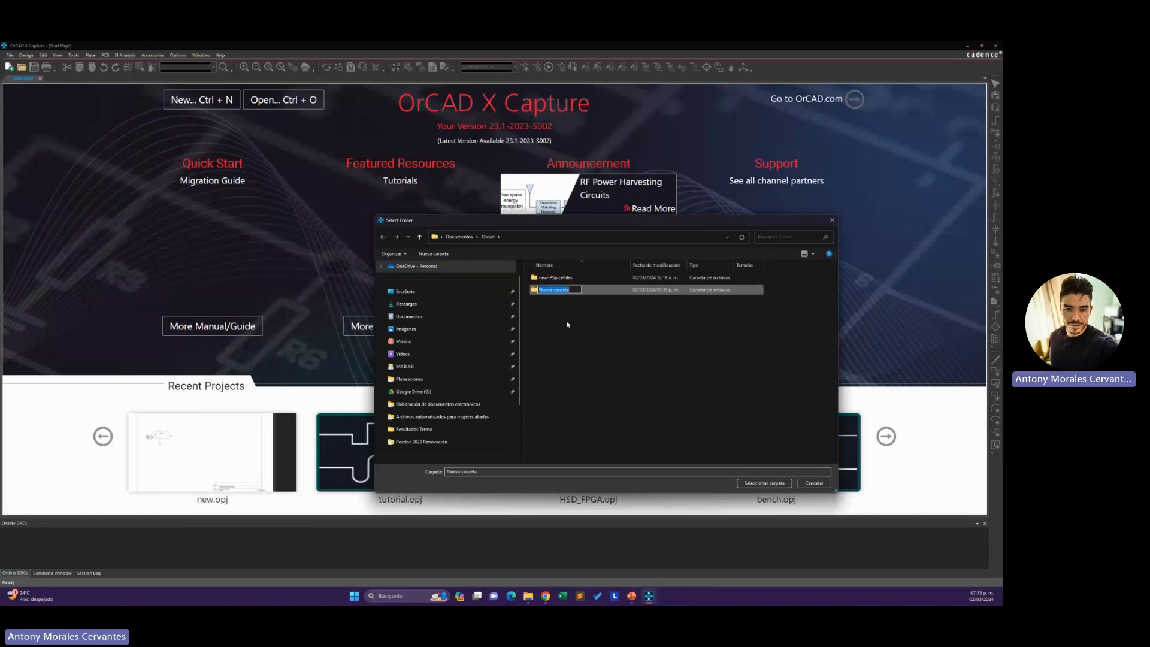
type("Ejemplo")
key("Return")
double_click(591, 291)
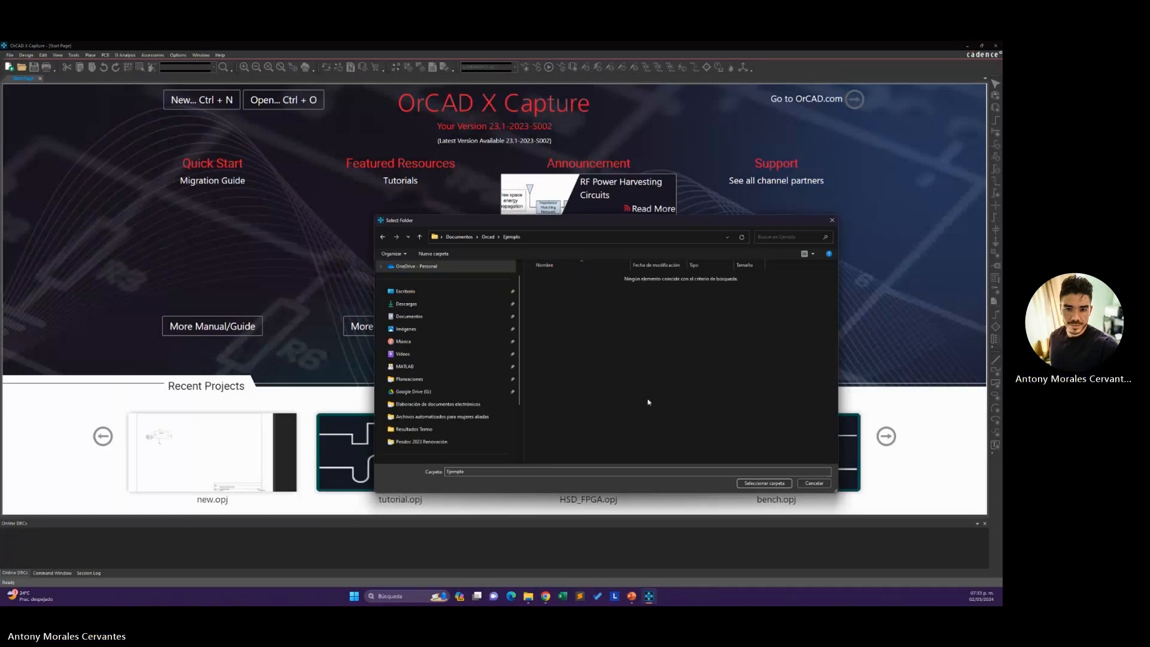
left_click(763, 483)
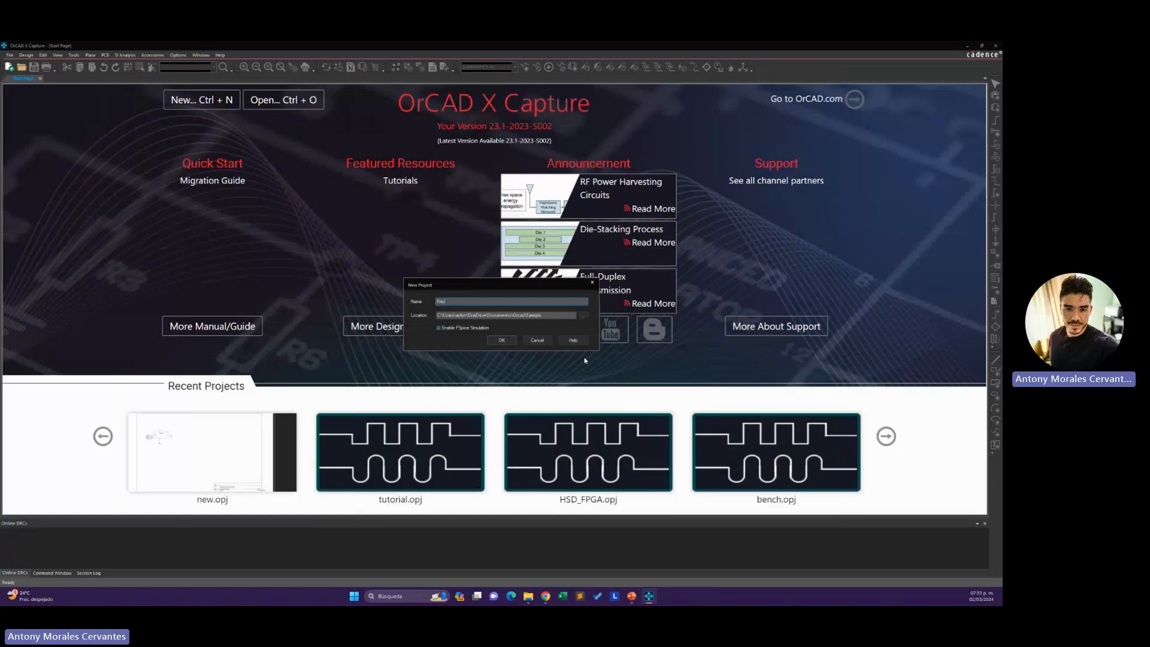
Step: Name the project Rect_media and create it as a PSpice project based on the preselected existing project
type("Rectu")
key("BackSpace")
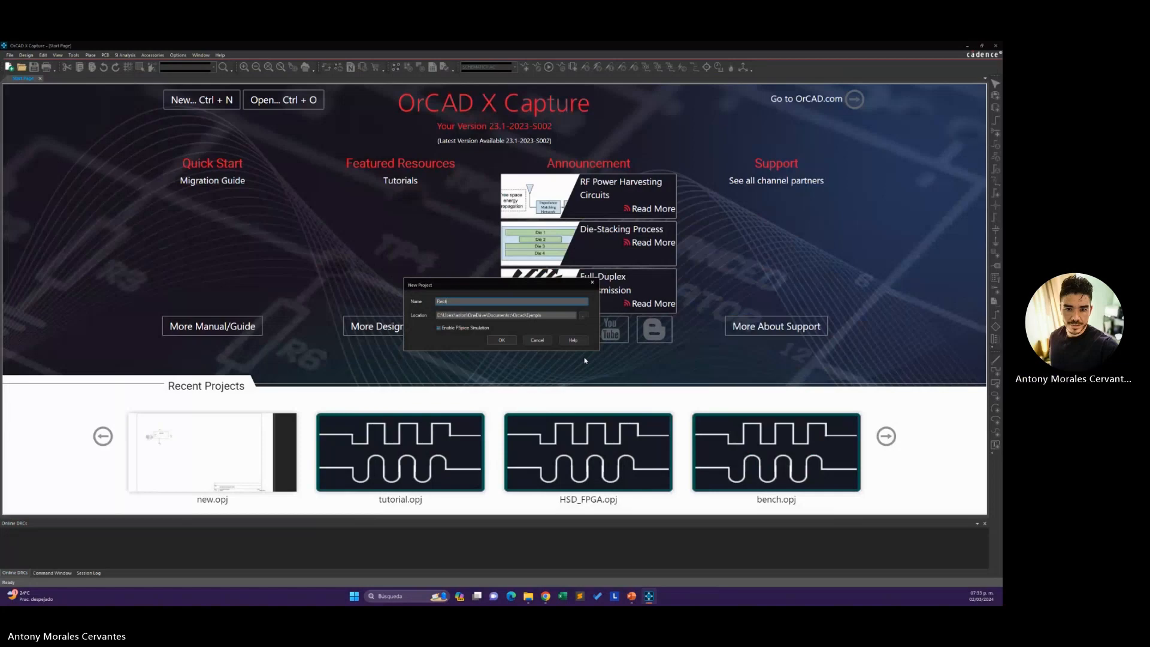
type("_medi")
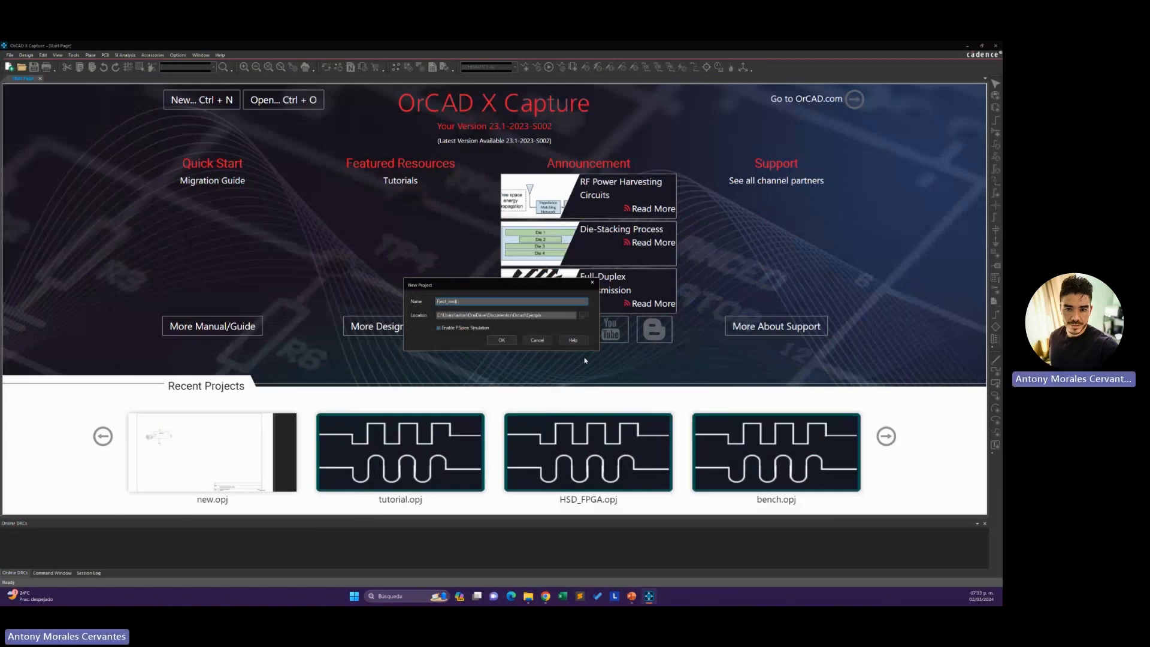
type("a")
left_click(502, 340)
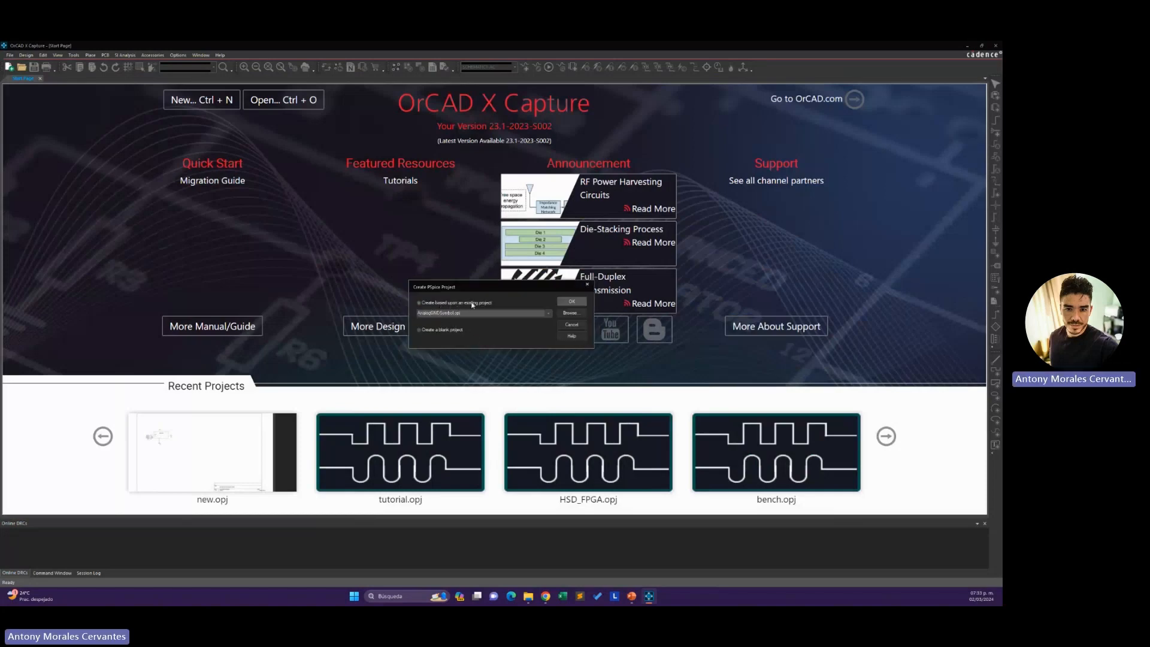
left_click(564, 301)
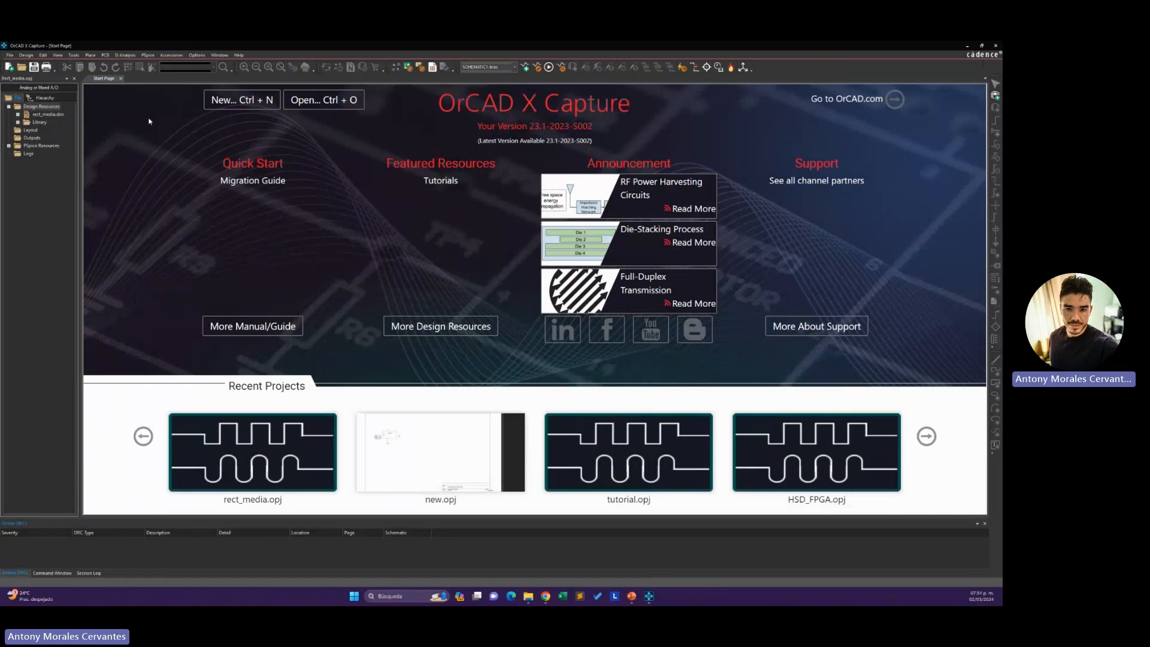
Step: Widen the project hierarchy, expand SCHEMATIC1 and open its PAGE1 schematic page
left_click(104, 80)
left_click_drag(80, 239, 113, 239)
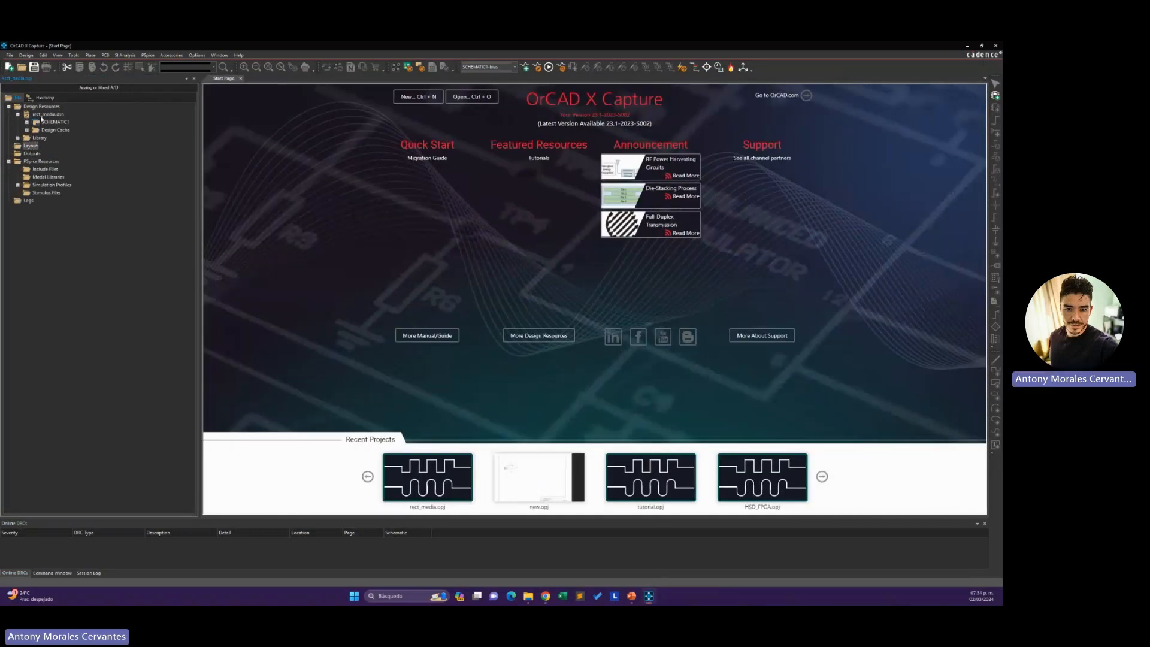
left_click(26, 122)
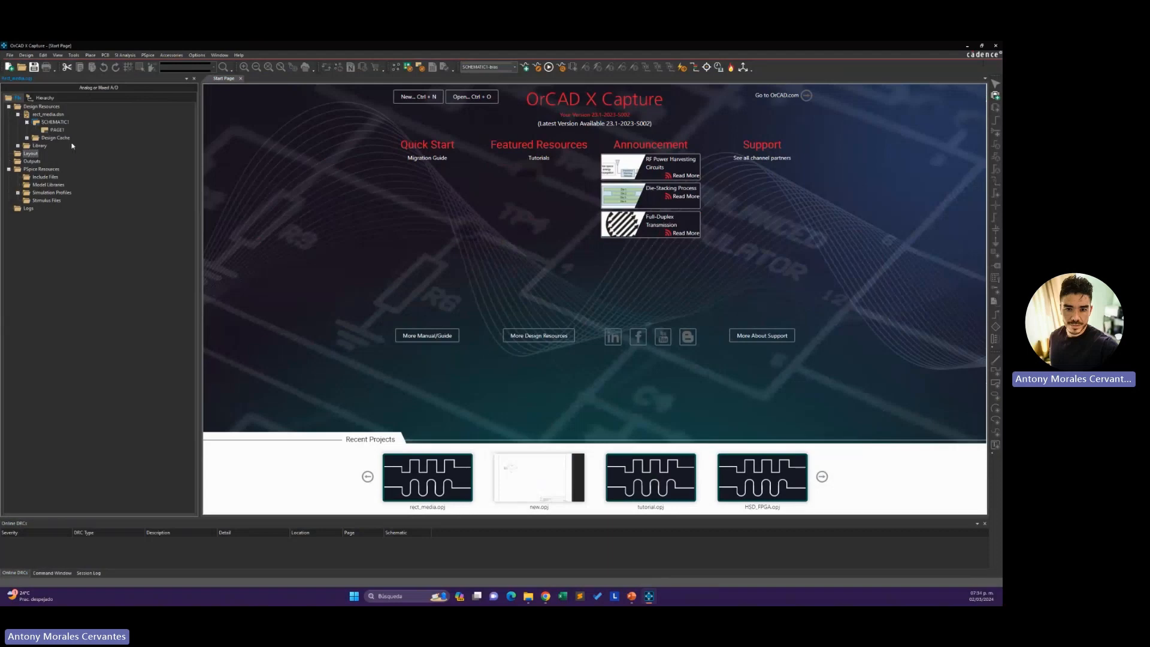
double_click(48, 129)
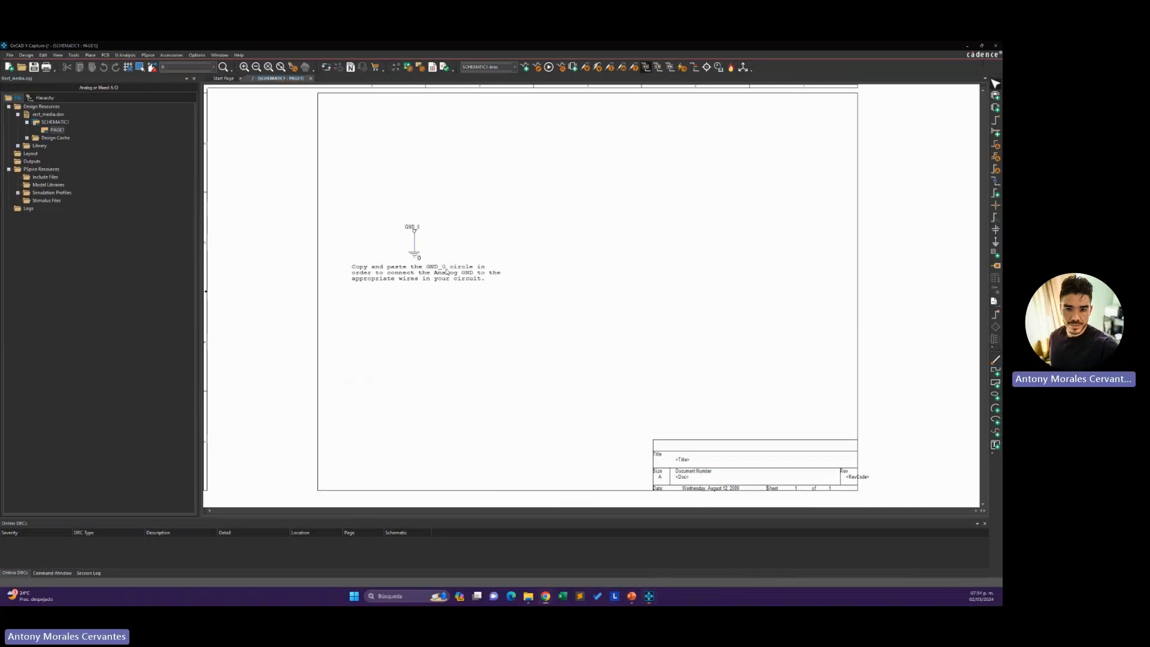
Step: Delete the template's instruction note and GND_0 connector, and move the ground symbol slightly down and to the right on the page
left_click(421, 276)
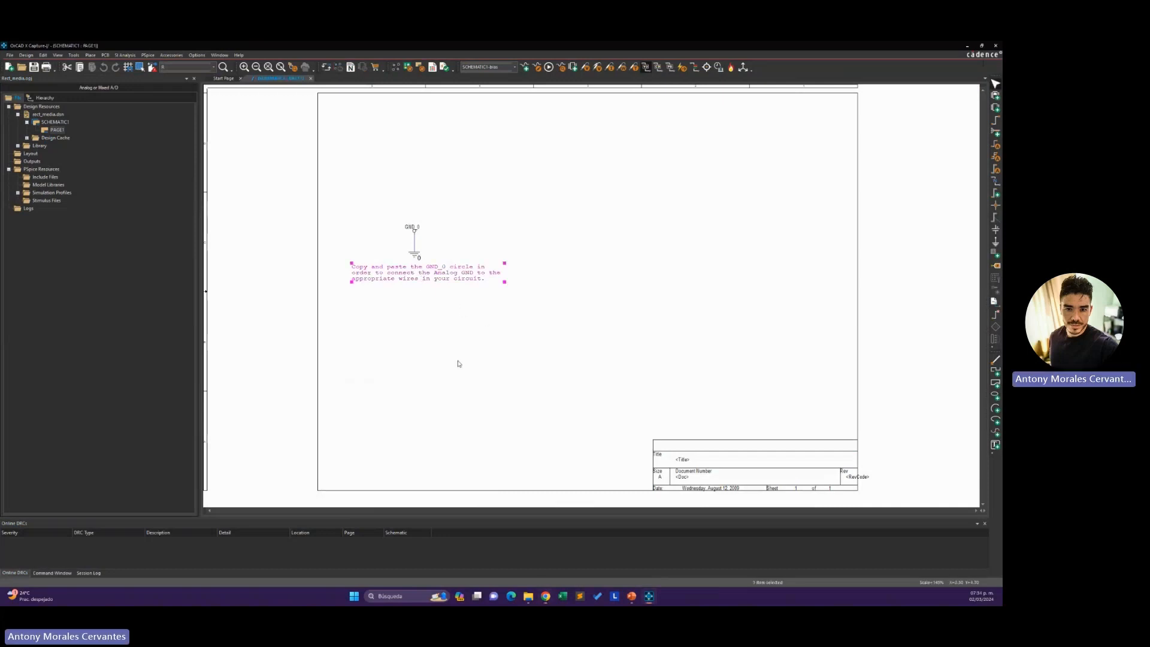
key("Delete")
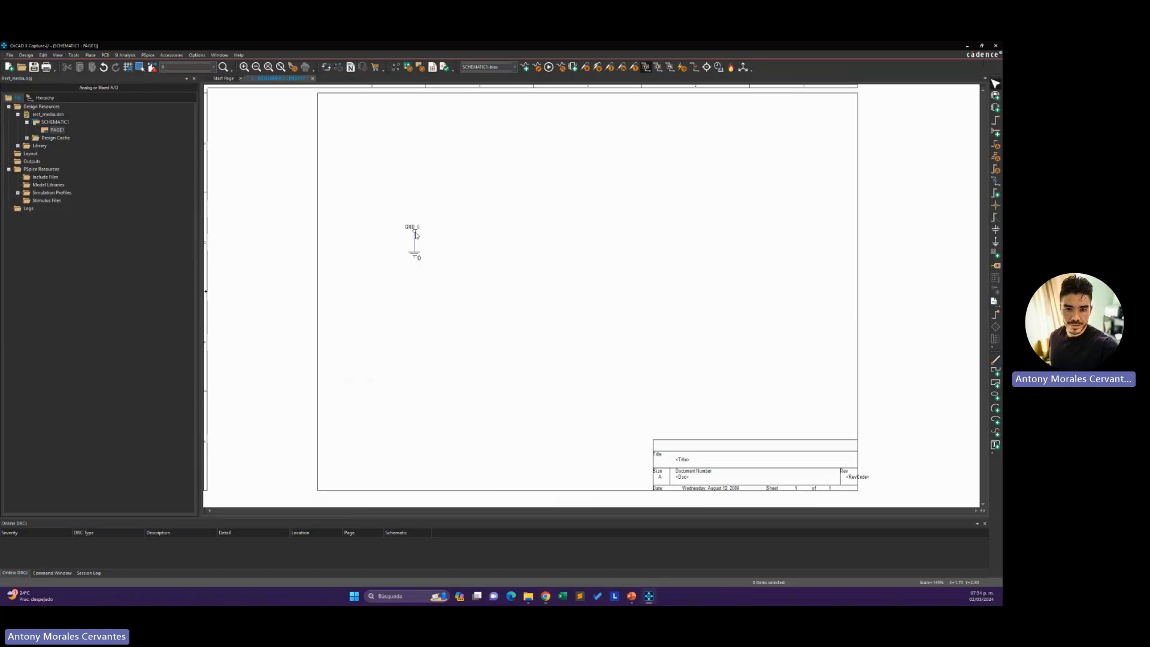
left_click_drag(432, 276, 385, 206)
left_click(449, 244)
left_click(412, 234)
key("Delete")
left_click_drag(441, 283, 477, 282)
Step: Set the title block's title to "Rectificador de media onda"
left_click(684, 460)
double_click(684, 460)
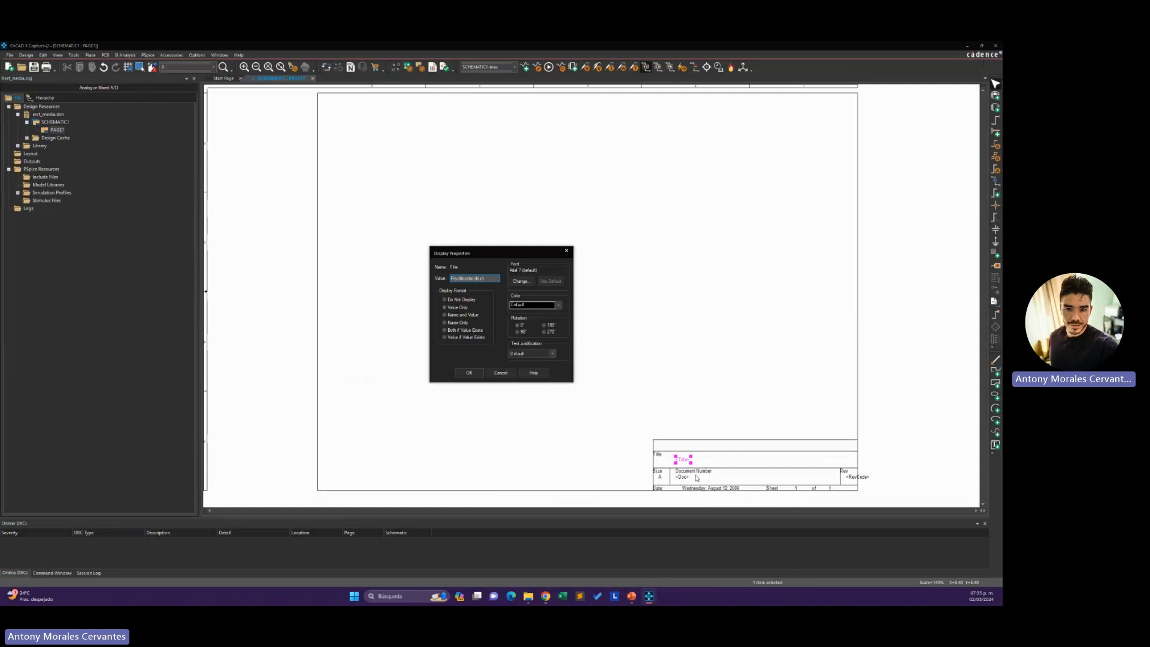
key("Return")
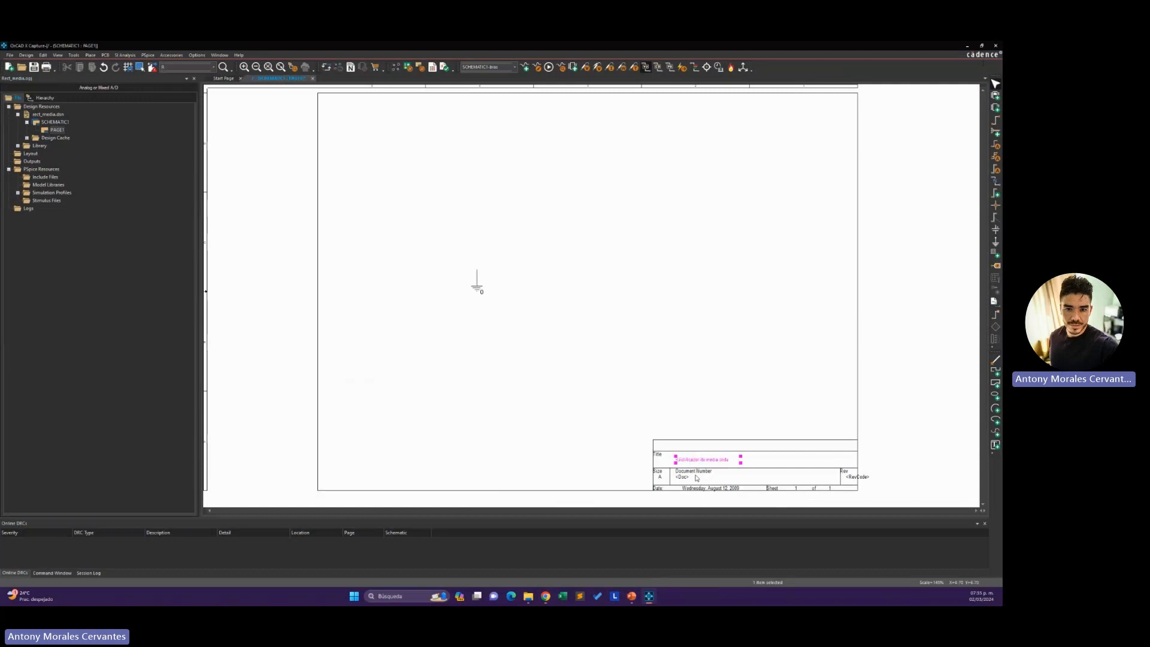
left_click(550, 292)
Step: Find the 1N4148 0.2A, 75V small signal switching diode in the PSpice components and place it above the ground symbol
left_click(996, 95)
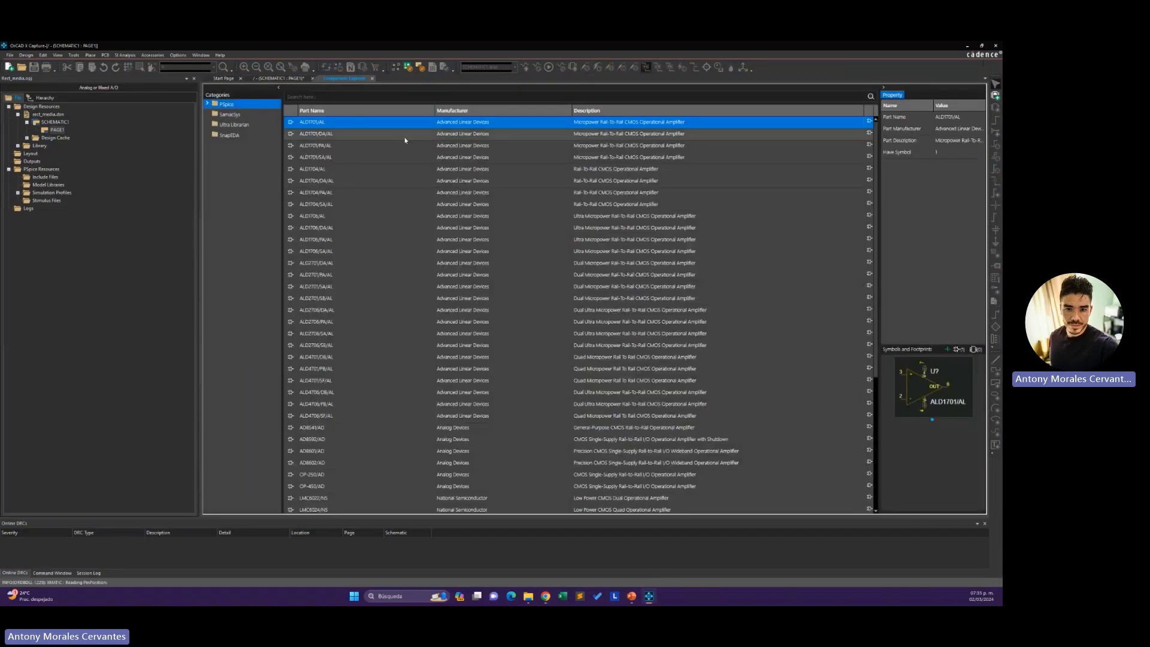
type("1n4148")
key("Return")
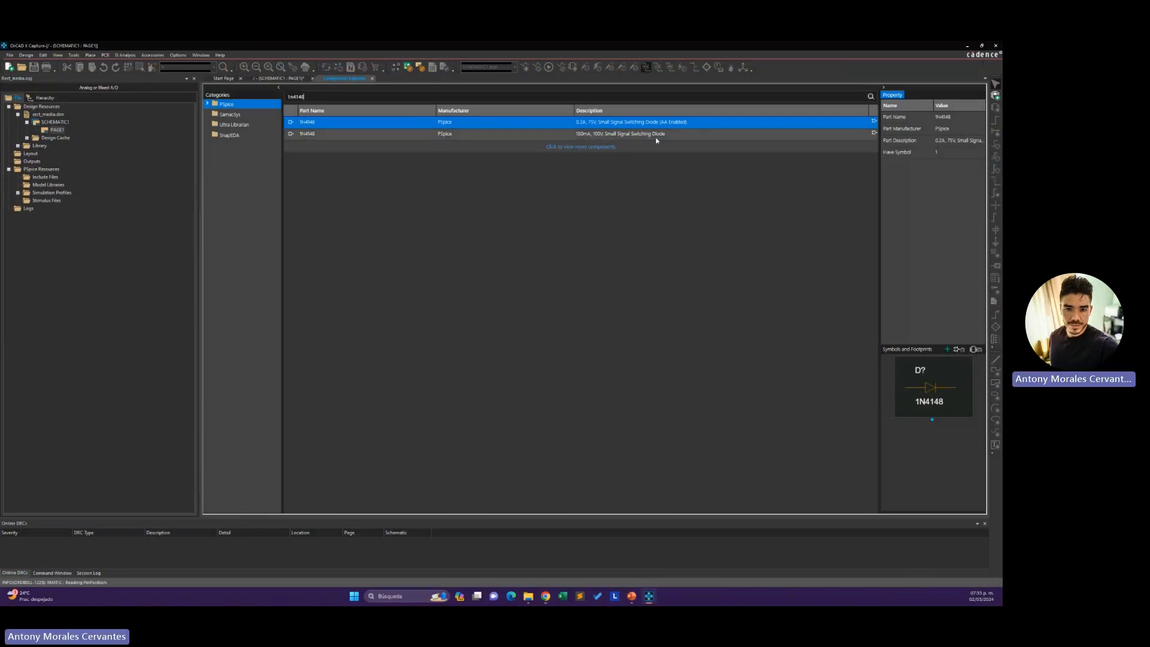
double_click(543, 123)
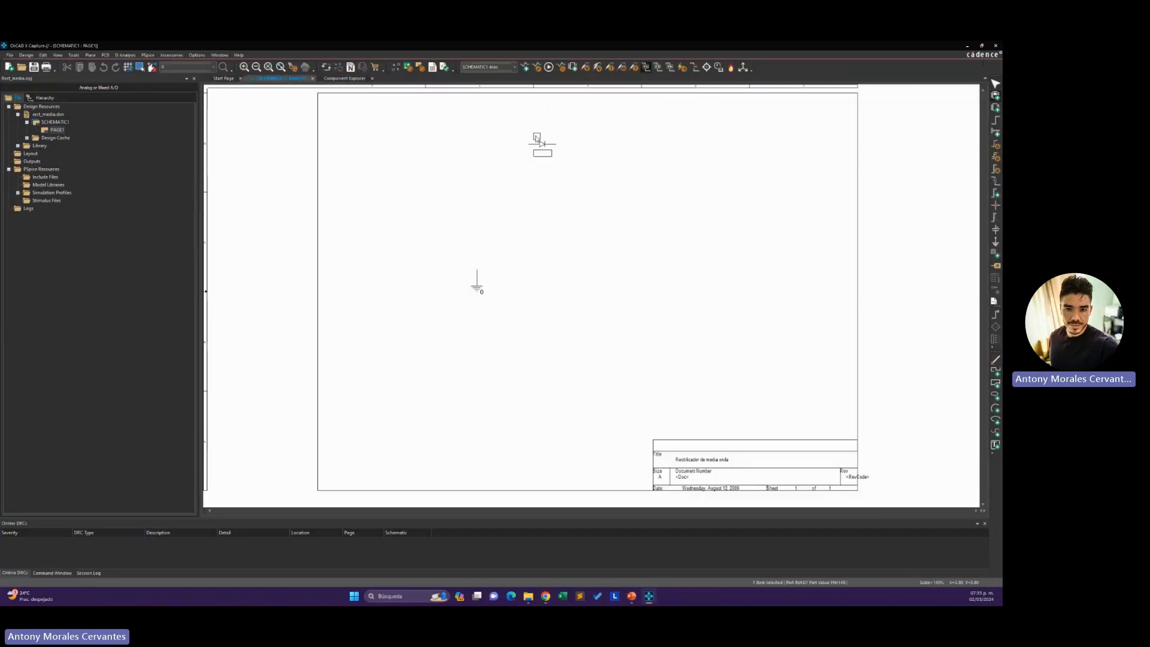
left_click(475, 210)
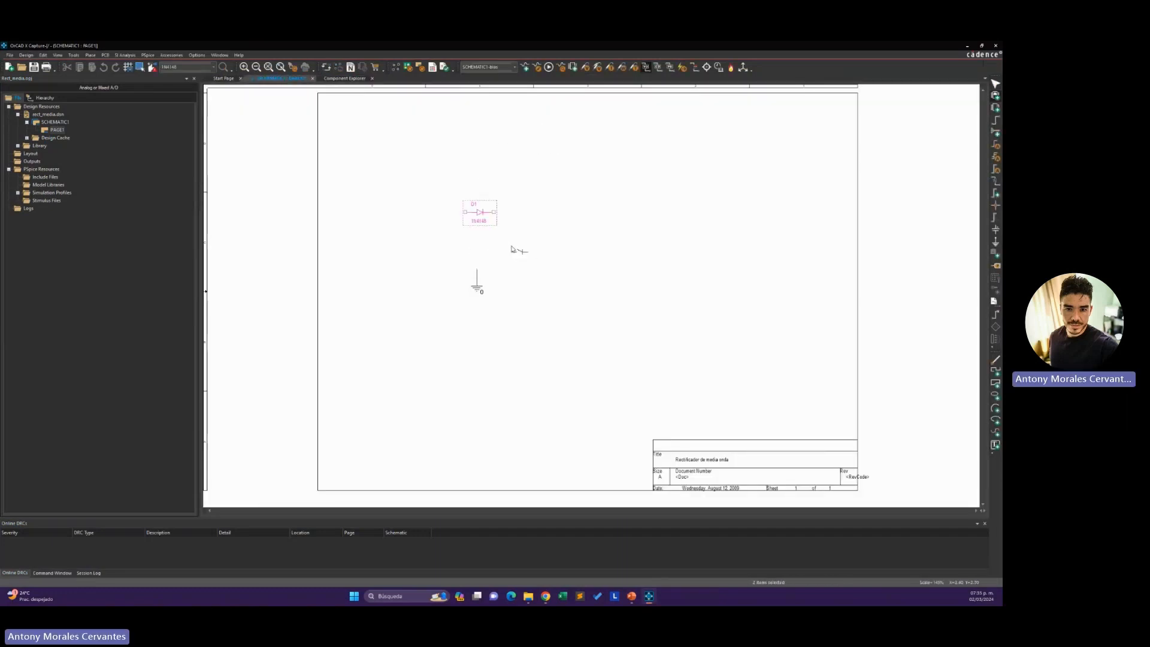
key("Escape")
Step: Search the components for "resistor" and place the PSpice resistor R vertically, just below and to the right of the diode
left_click(343, 78)
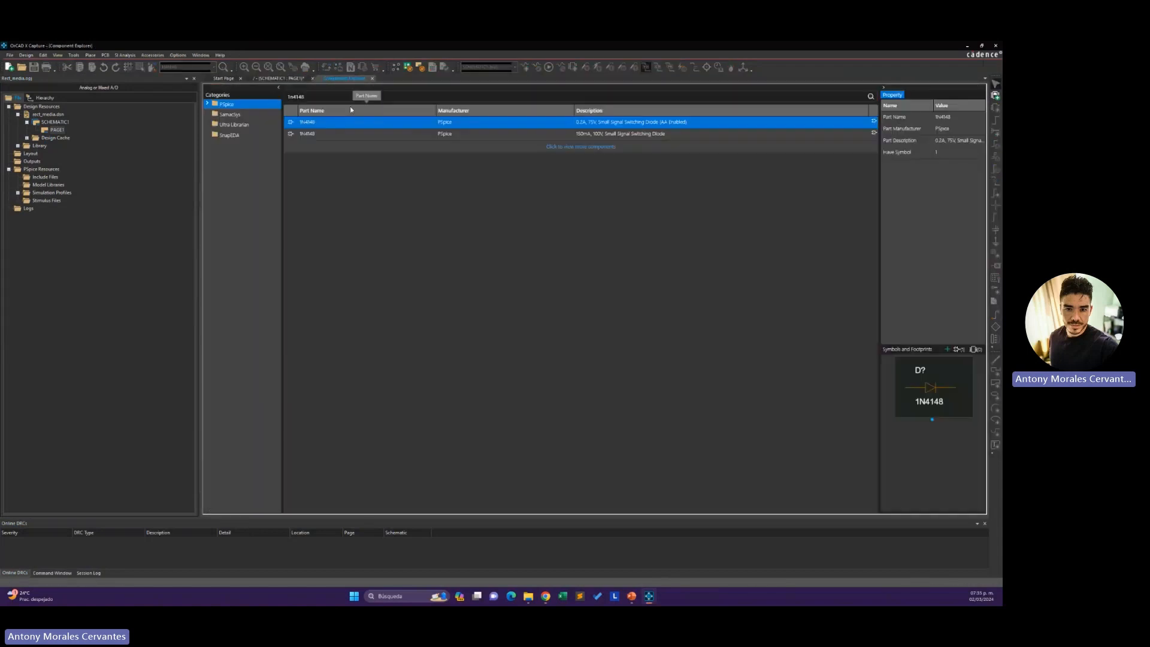
double_click(303, 96)
type("resistor")
key("Return")
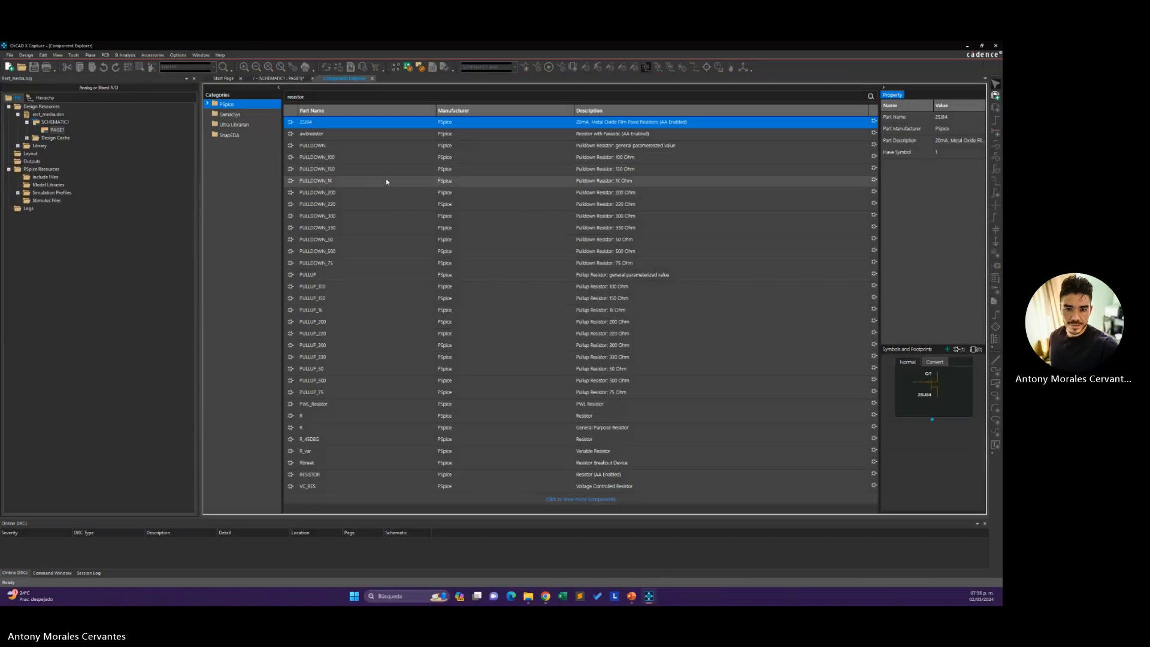
double_click(307, 418)
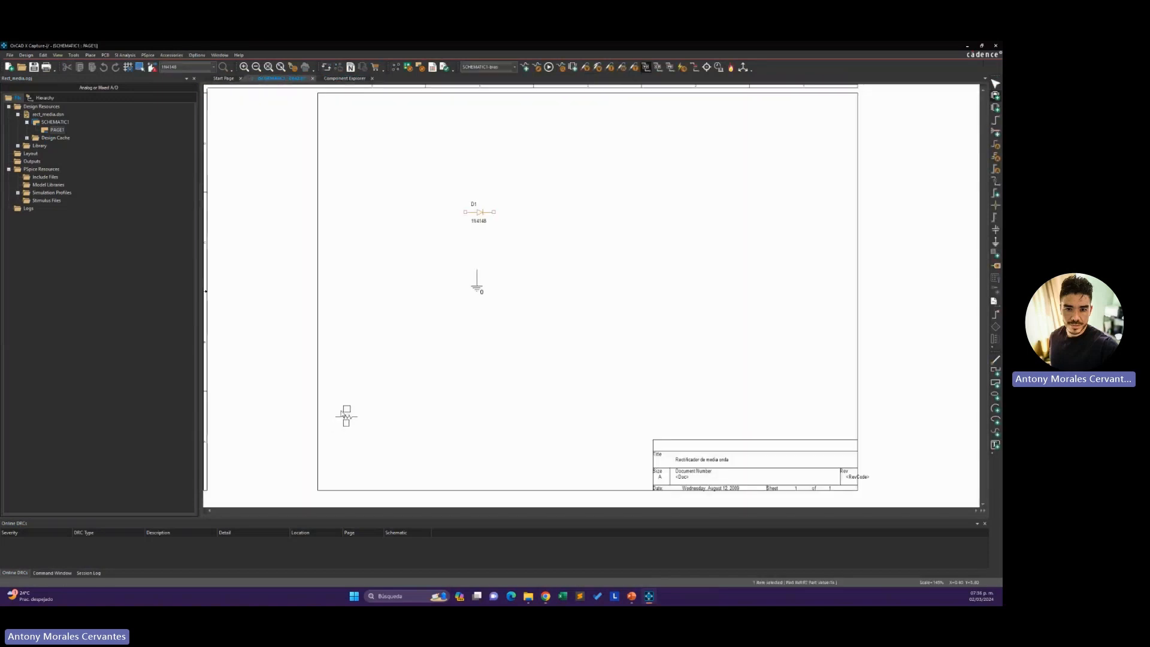
key("r")
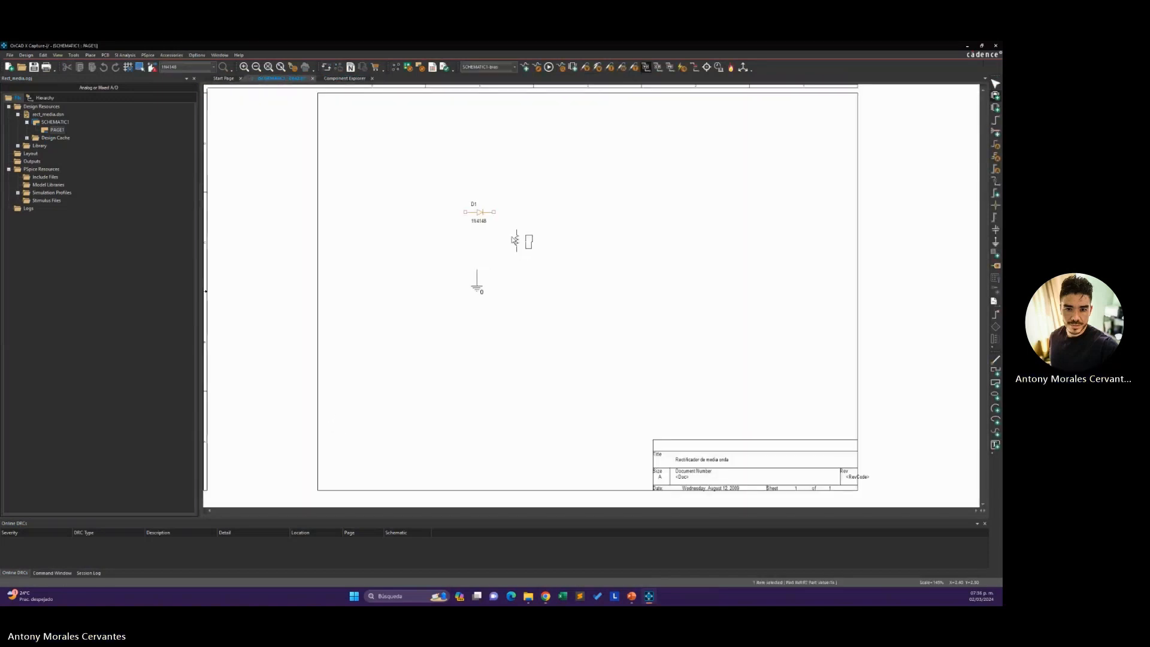
left_click(517, 242)
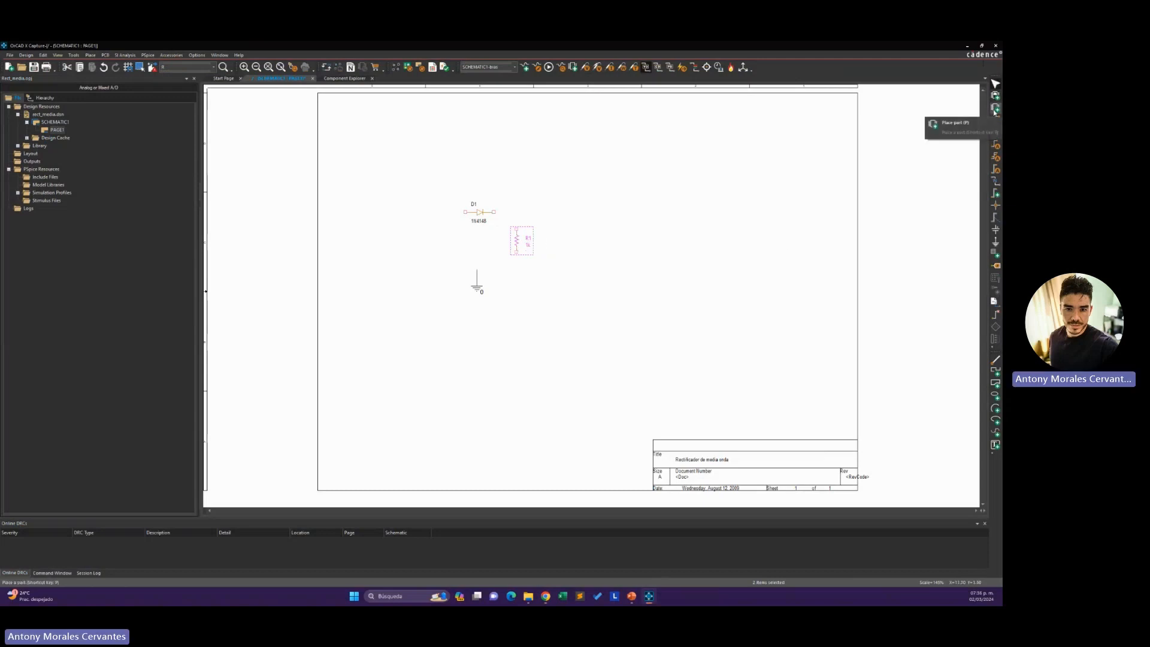
Step: Place a VDC source from the SOURCE library below and to the left of the diode, and decline the firewall access request for _cda.exe
left_click(995, 109)
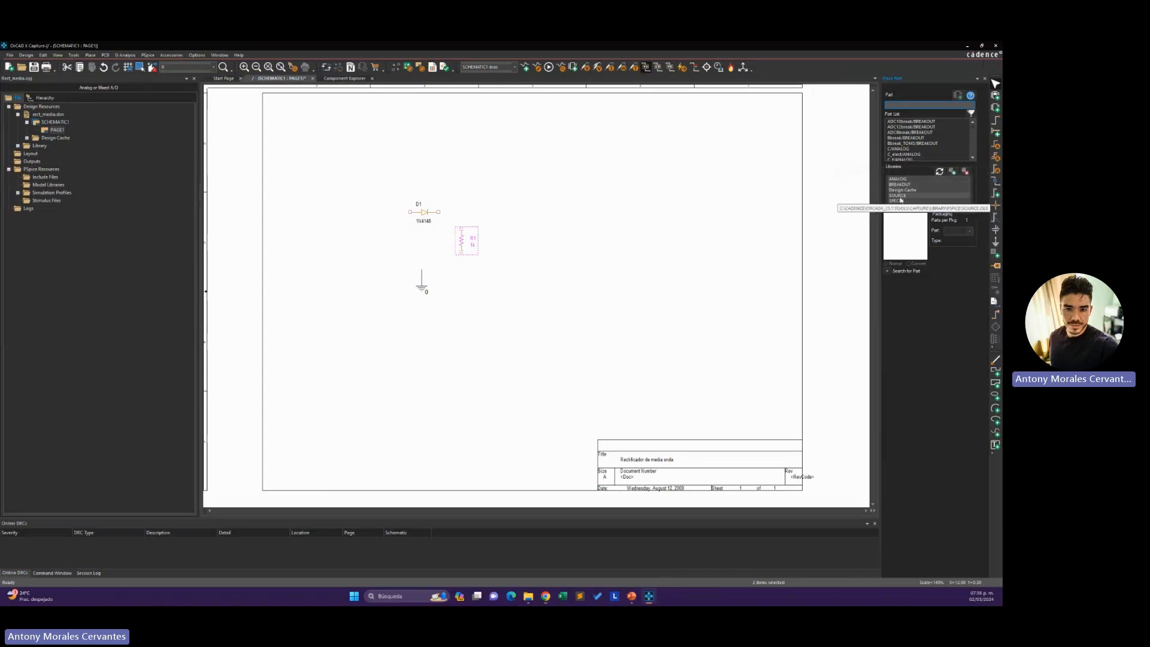
left_click(897, 179)
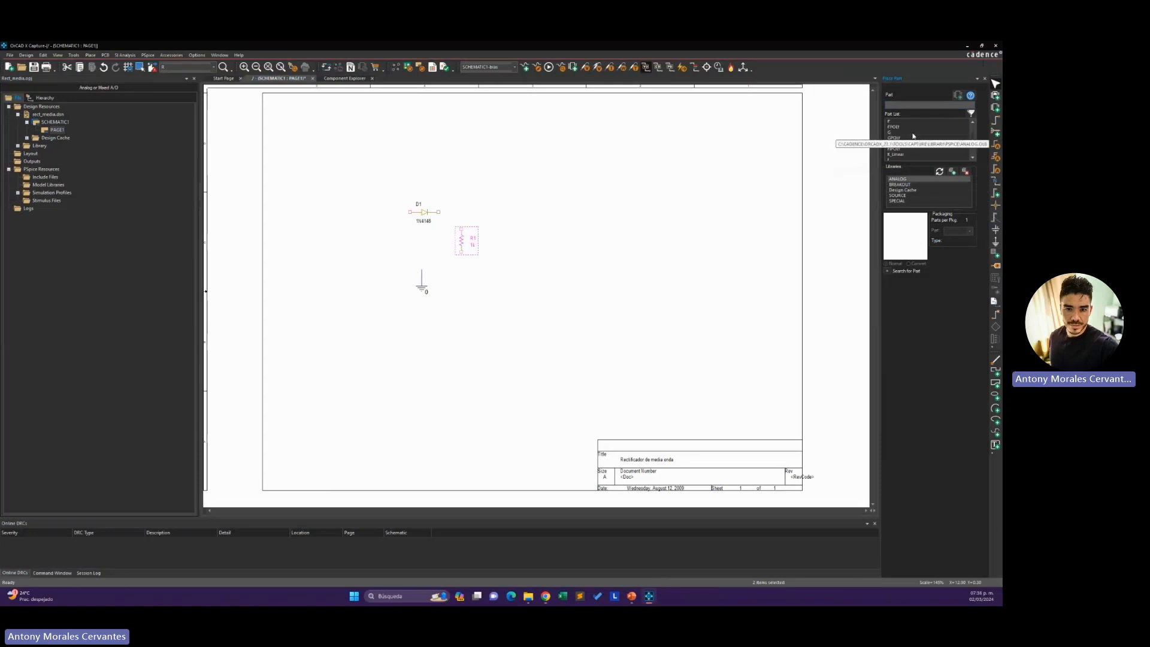
scroll(913, 135, "down", 5)
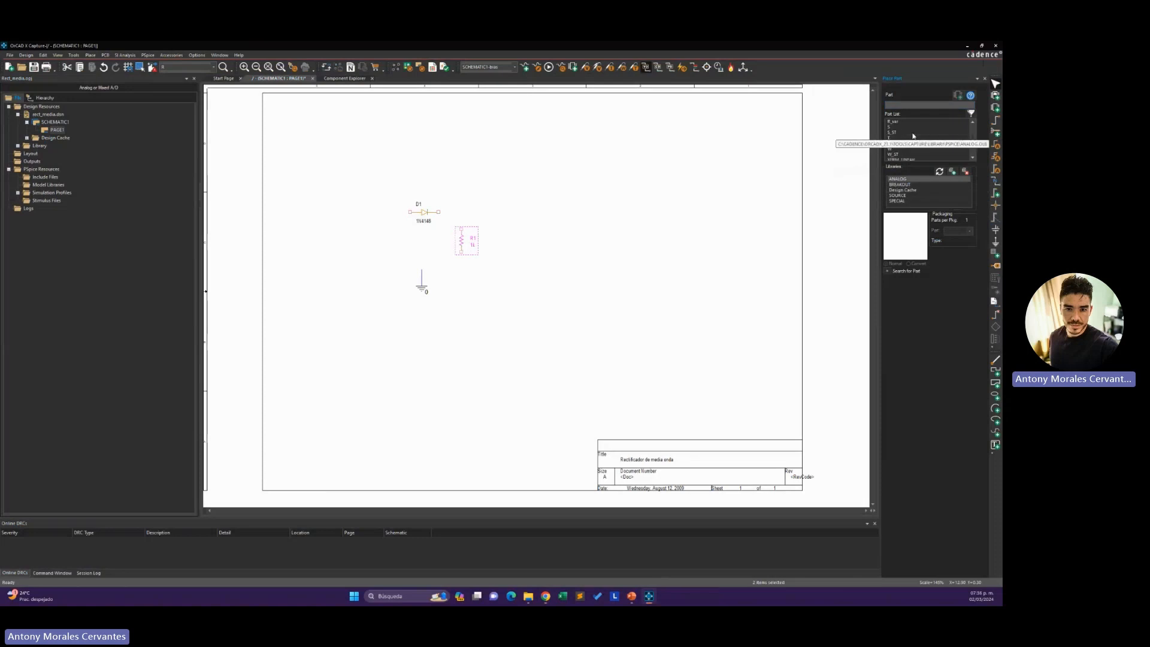
left_click(910, 196)
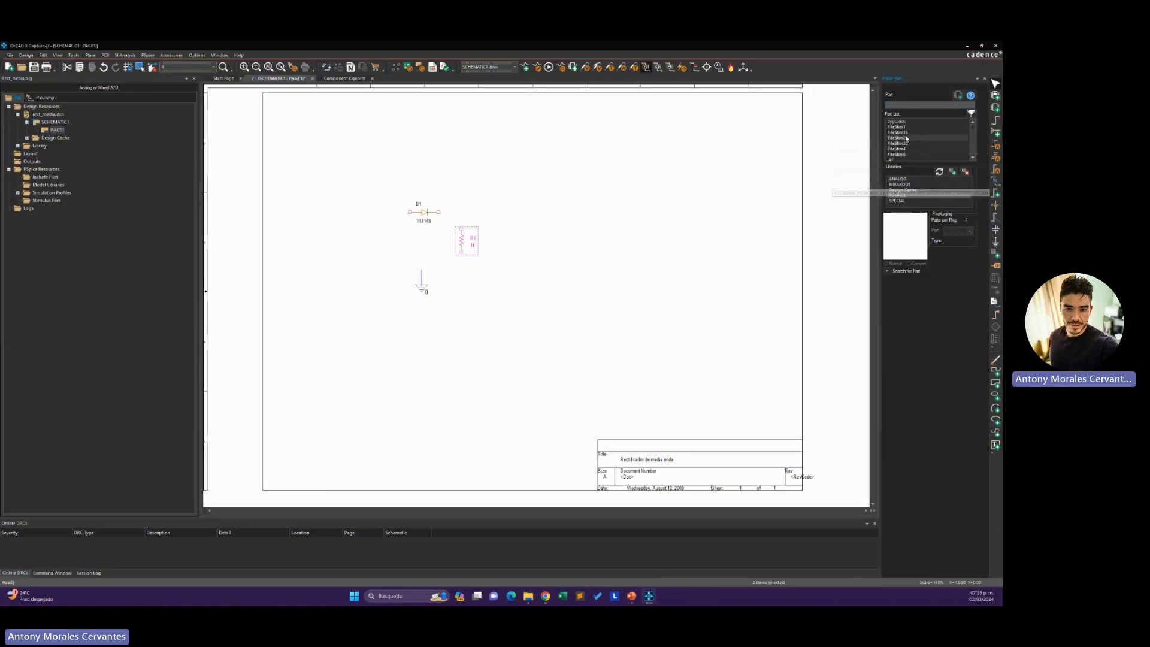
scroll(918, 142, "down", 10)
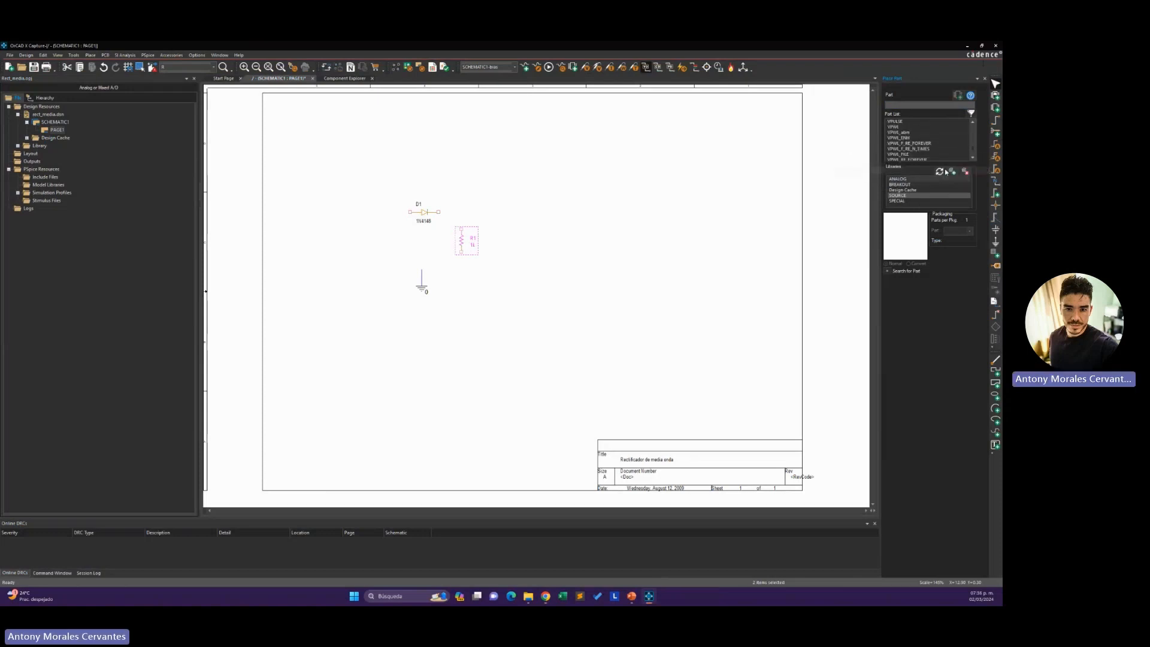
scroll(974, 161, "down", 1)
scroll(951, 141, "up", 7)
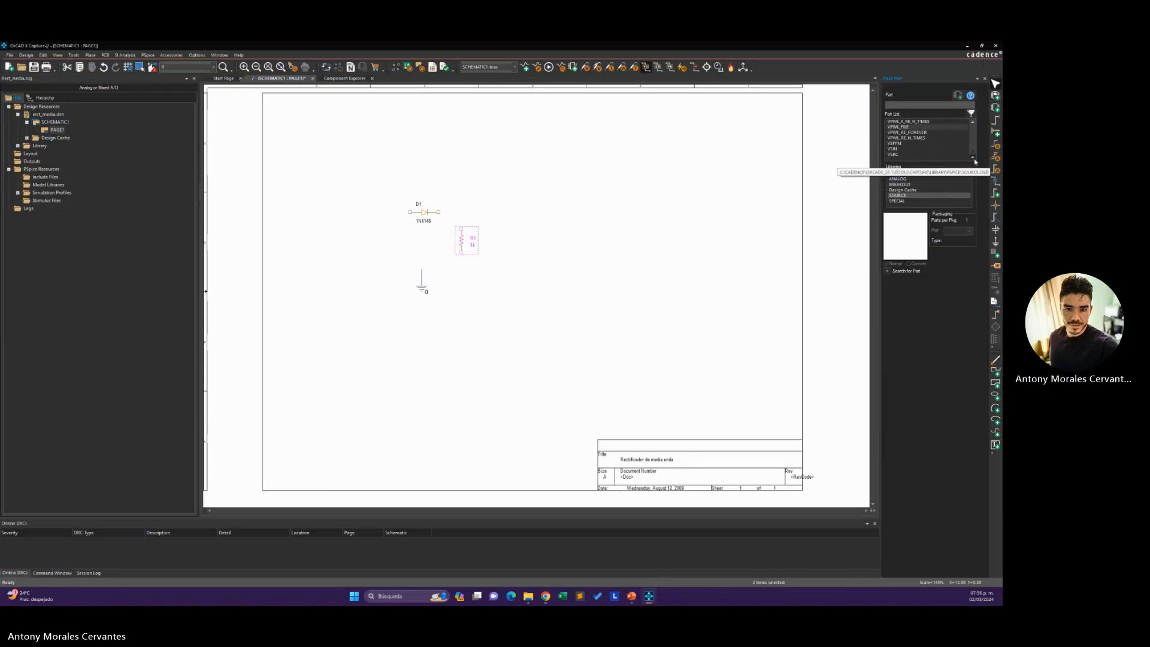
scroll(951, 141, "up", 5)
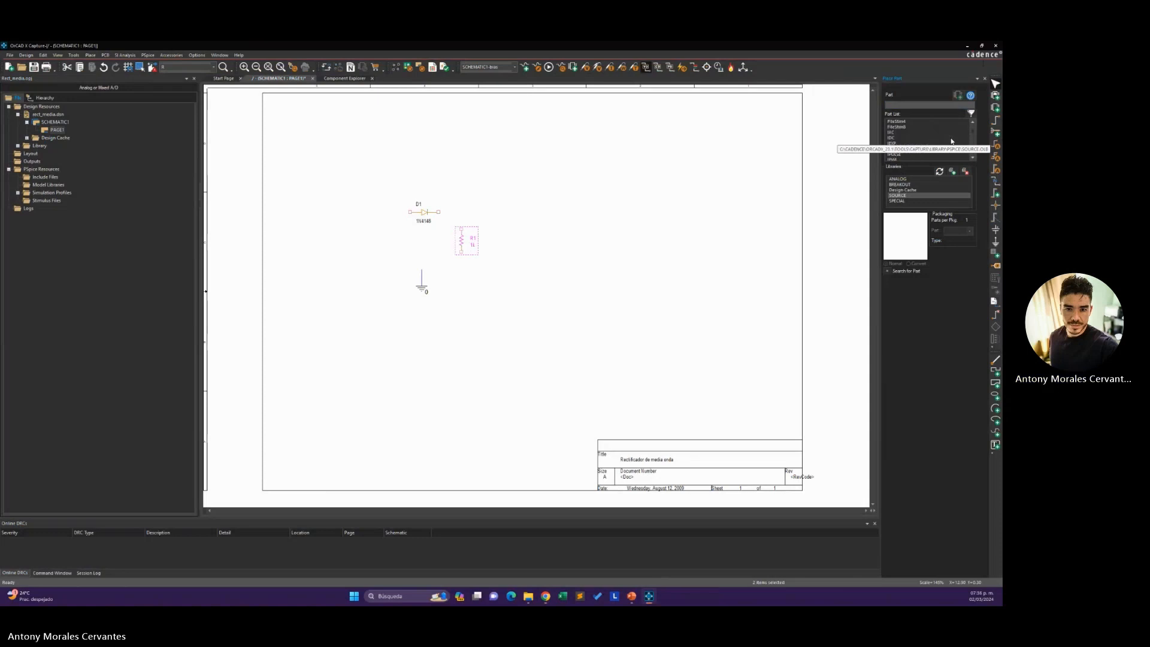
scroll(975, 160, "down", 3)
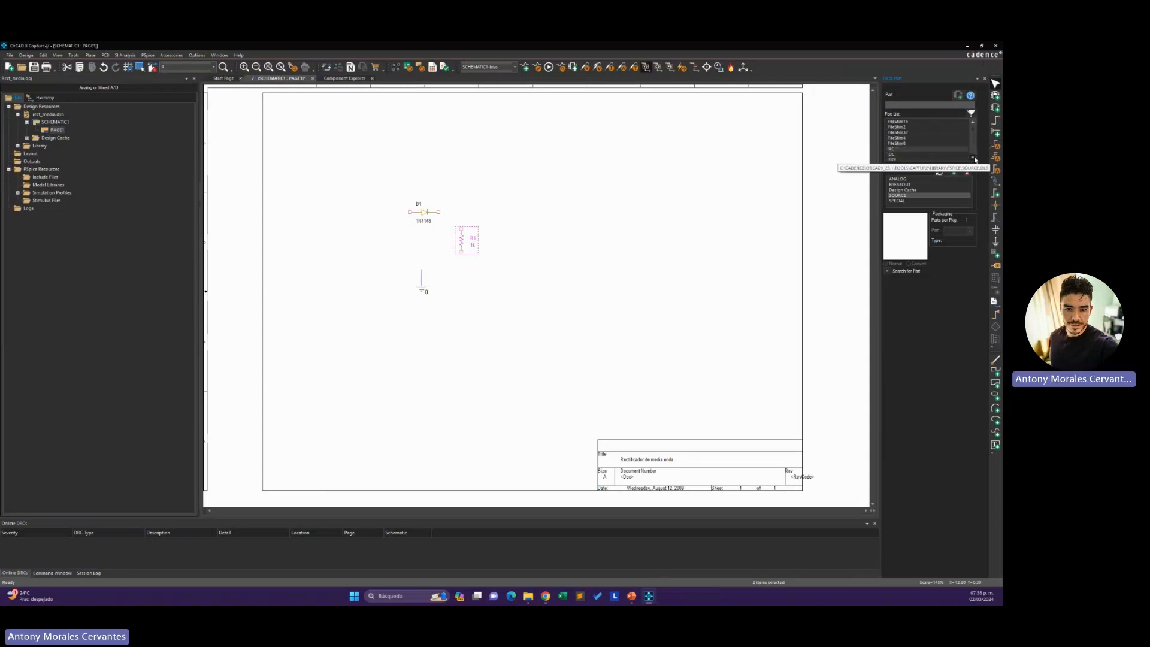
scroll(975, 161, "down", 4)
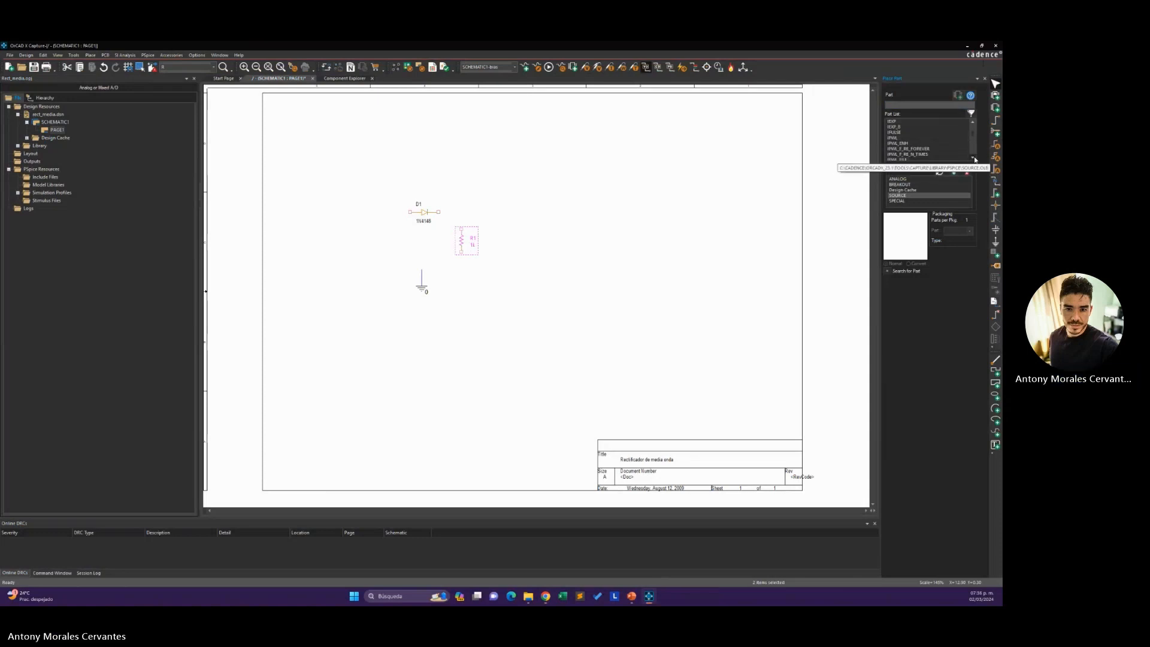
scroll(975, 160, "down", 4)
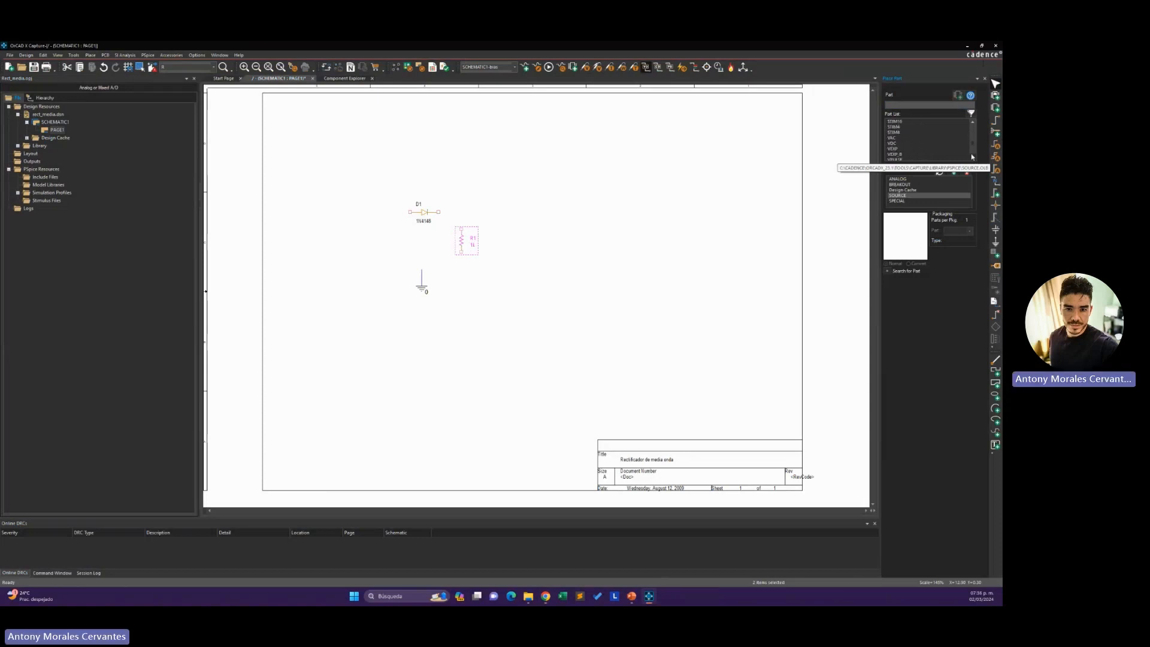
double_click(892, 143)
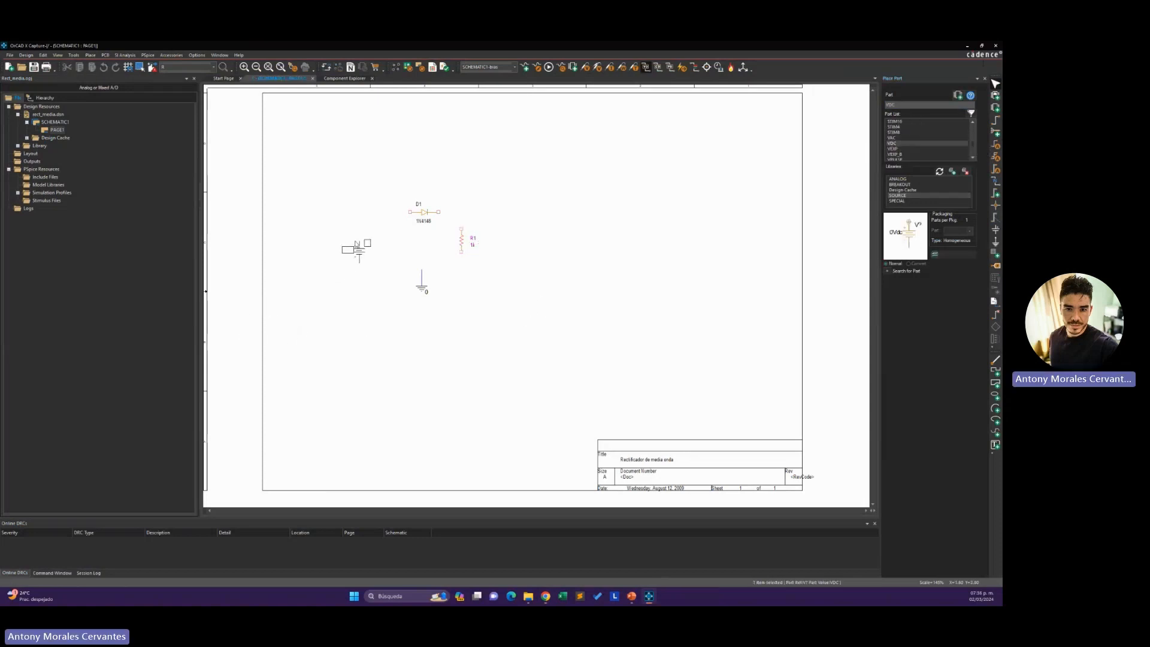
left_click(372, 239)
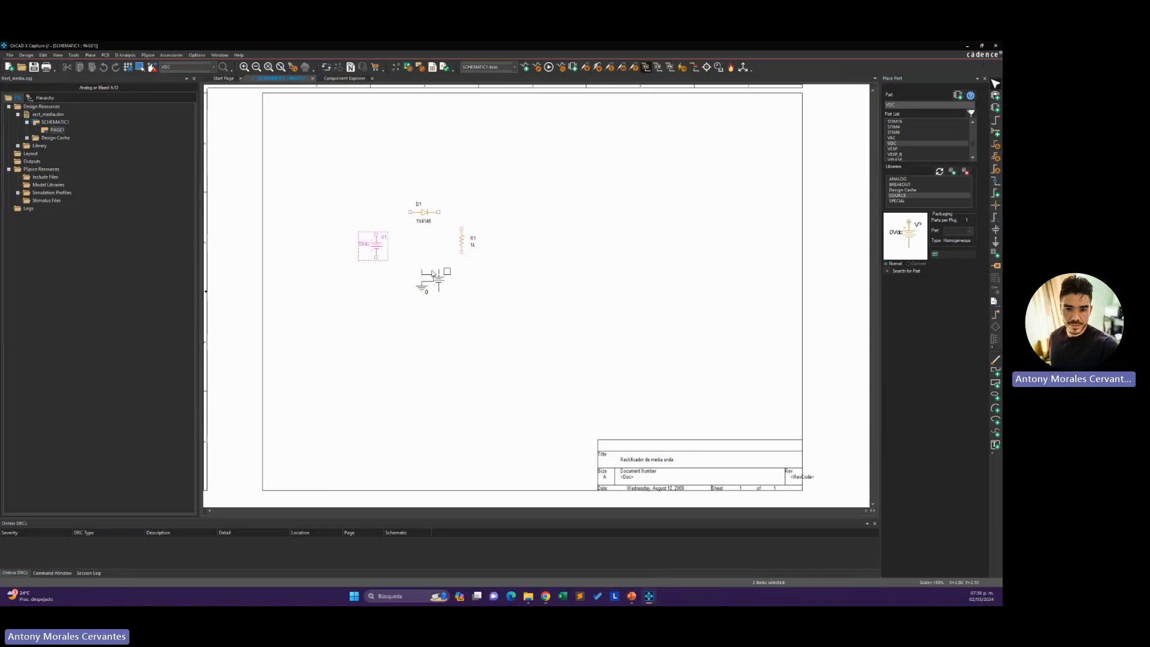
key("Escape")
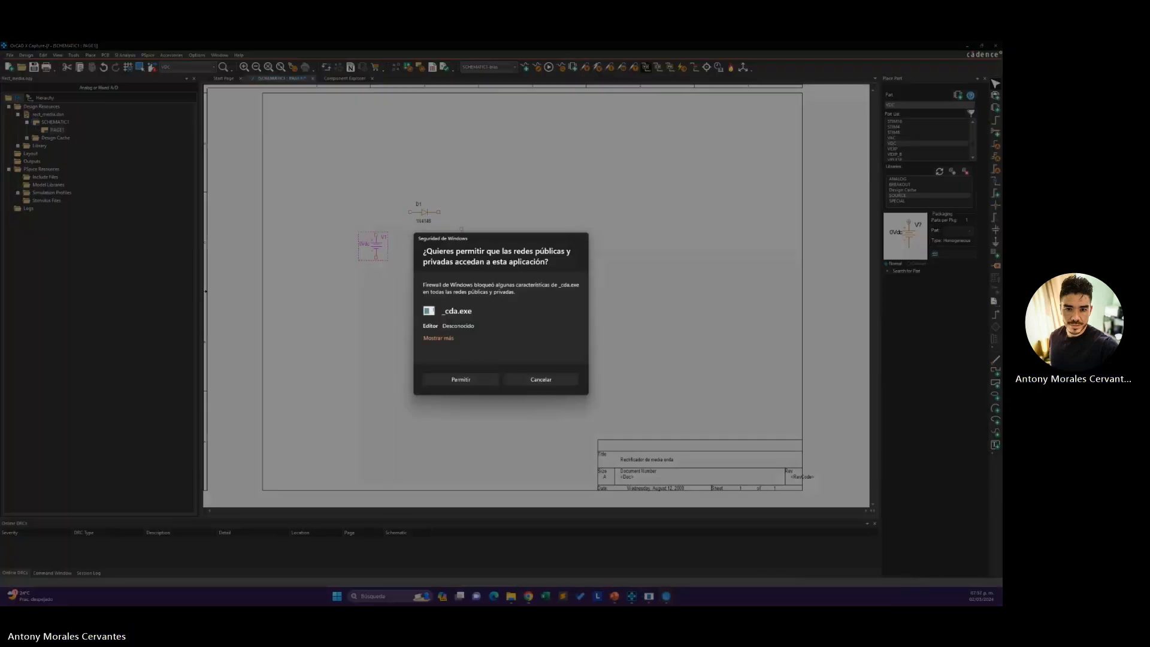
left_click(537, 383)
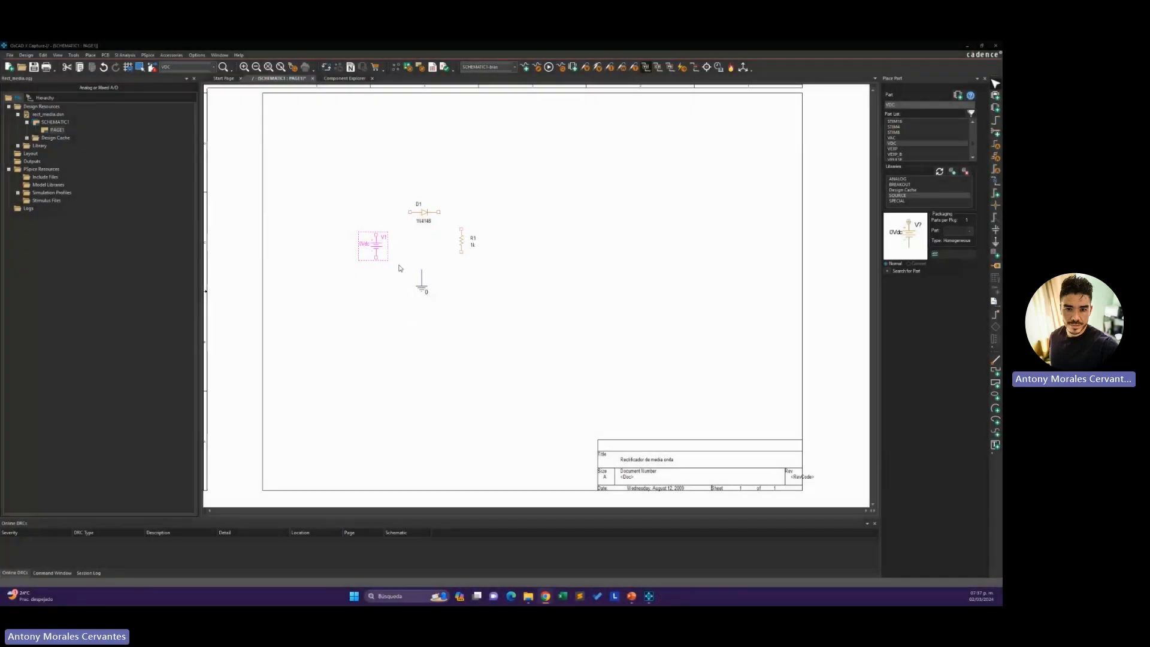
Step: Move the DC source slightly up to line up with resistor R1 and set its DC value to 5Vdc
left_click(398, 257)
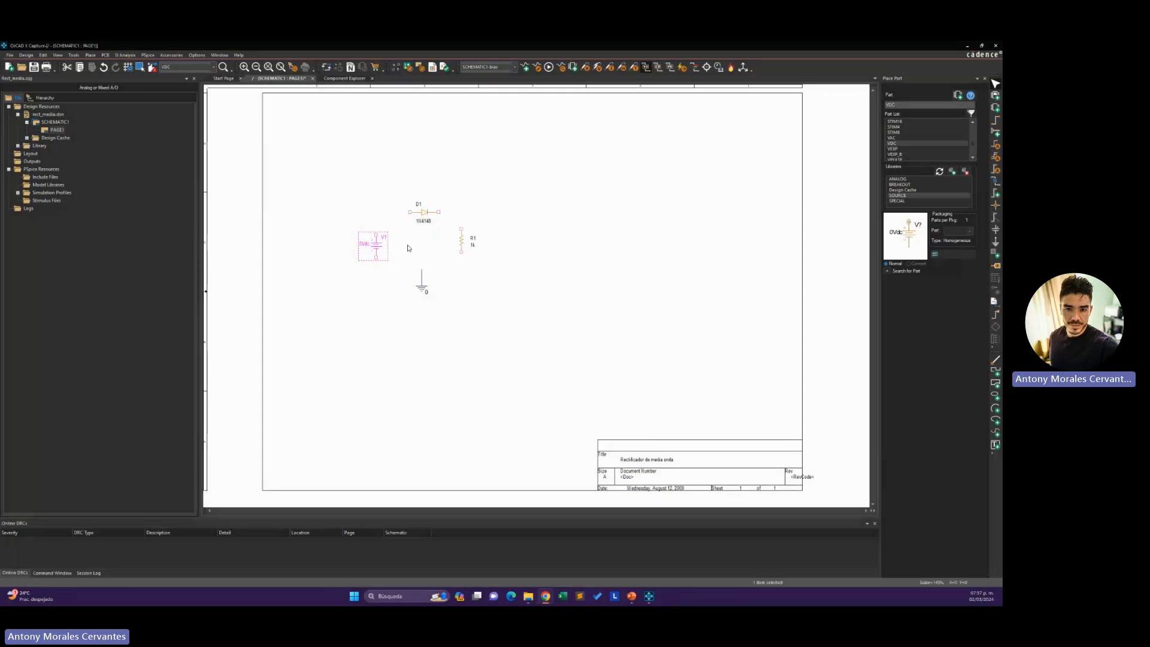
left_click_drag(373, 246, 373, 240)
double_click(364, 239)
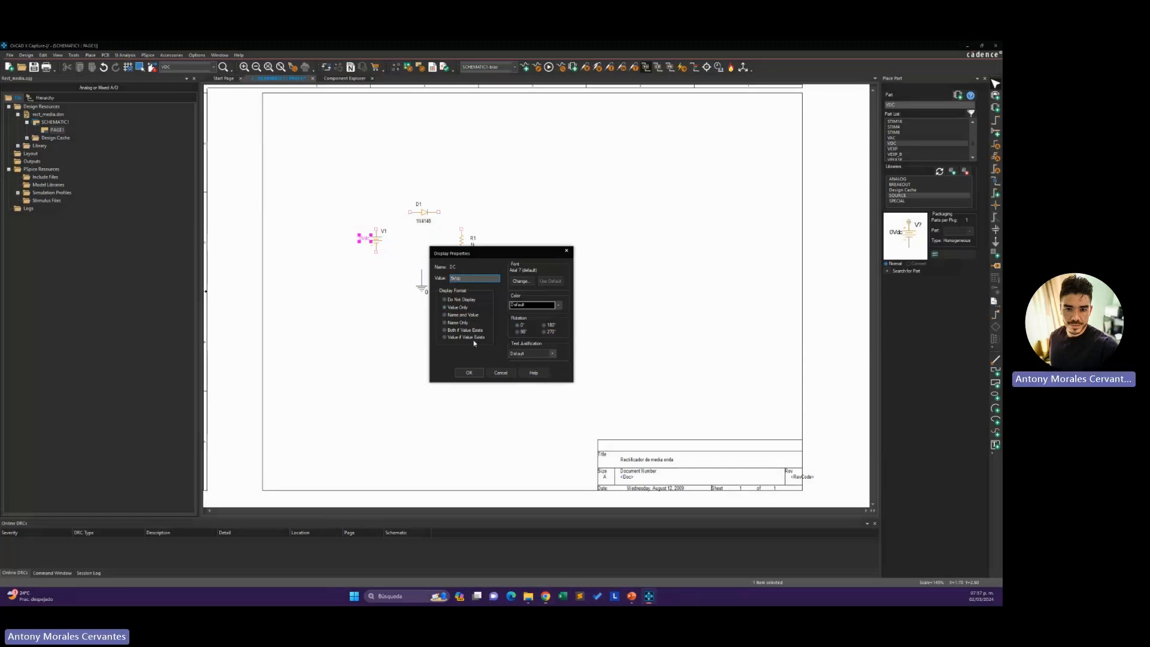
left_click(470, 373)
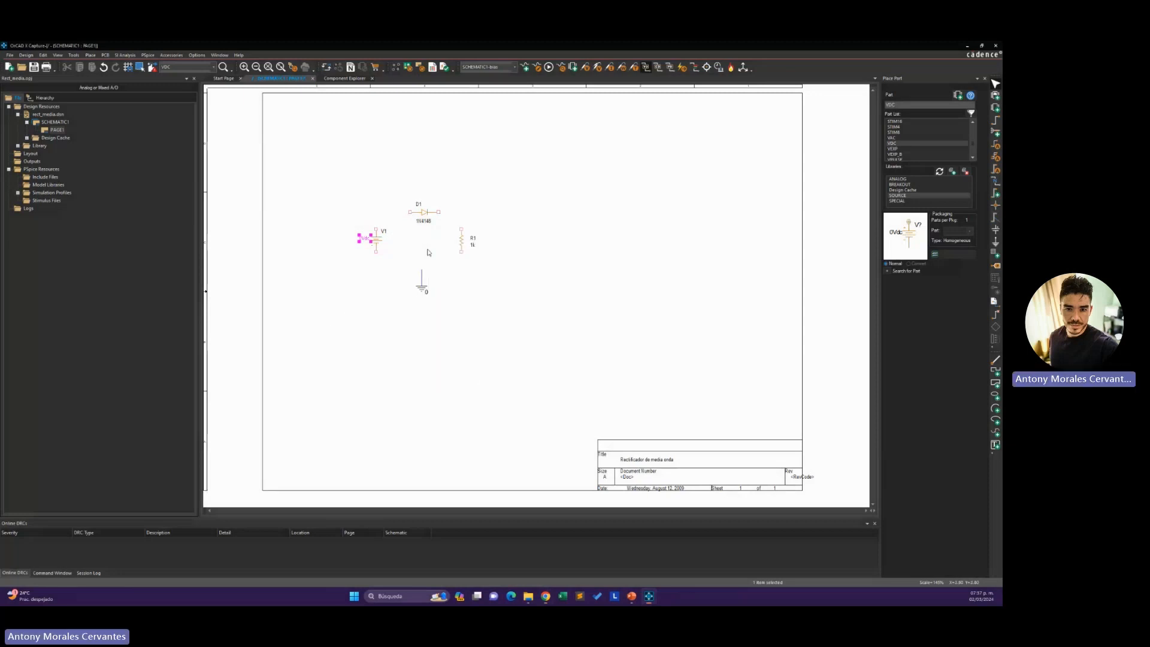
Step: Wire the source's positive terminal to the diode's anode, and the diode's cathode to the upper end of resistor R1
left_click(402, 247)
key("w")
left_click(376, 229)
left_click(410, 212)
left_click(438, 212)
left_click(461, 229)
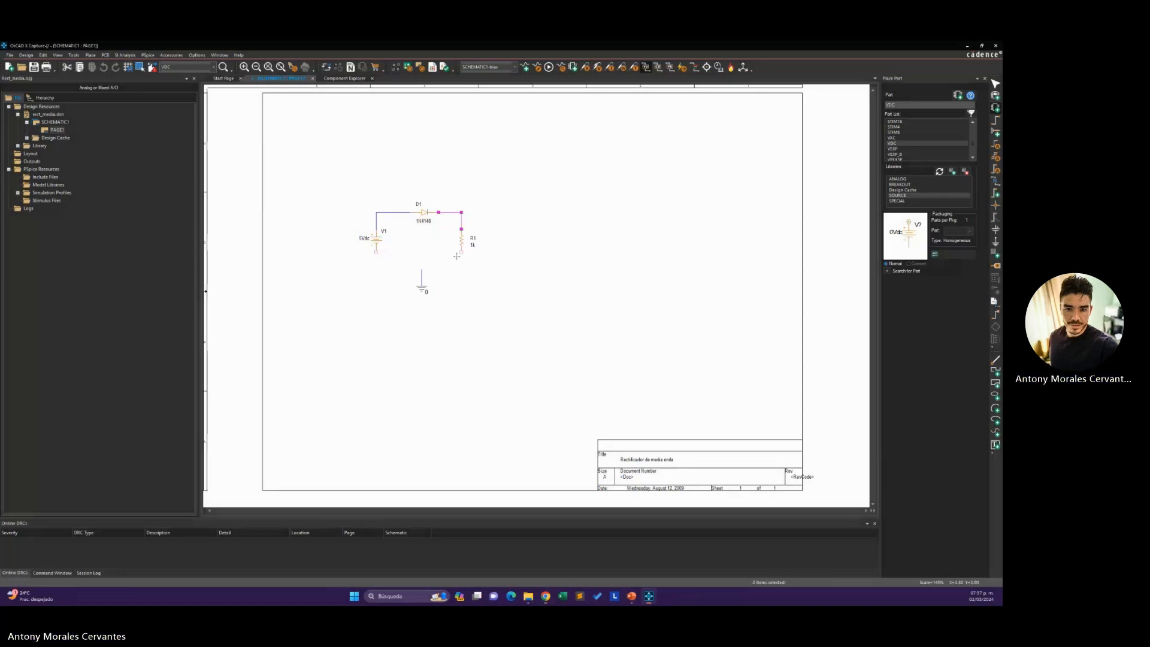
Step: Wire the lower end of resistor R1 to the source's negative terminal and connect that wire to the ground symbol
left_click(461, 252)
left_click(376, 251)
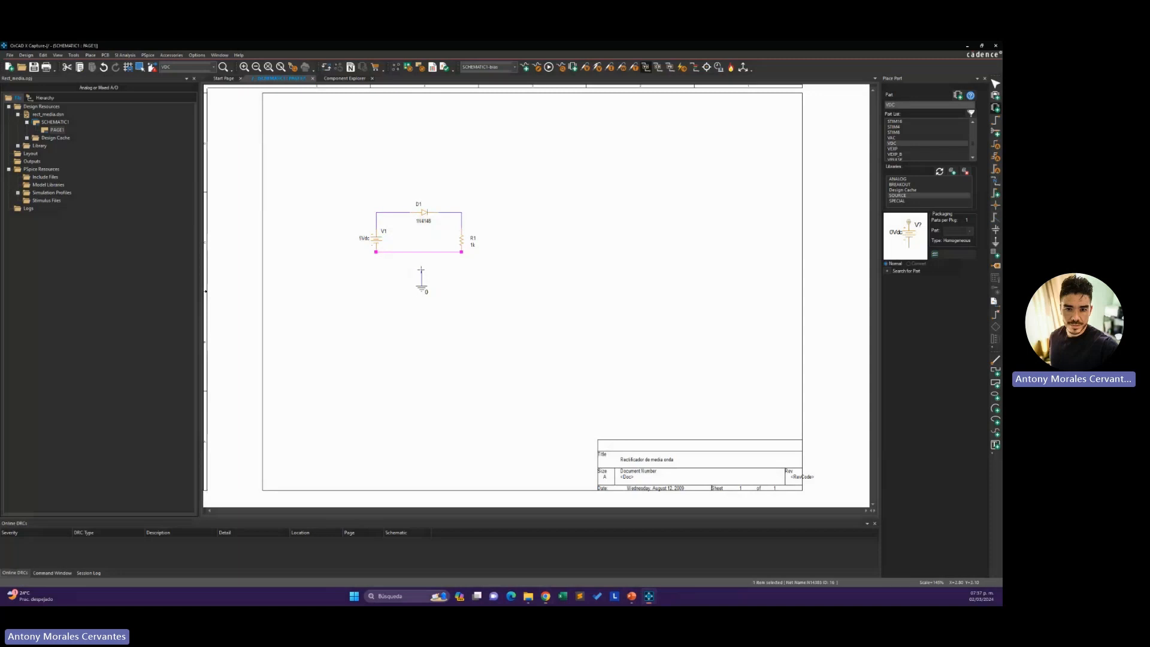
left_click(421, 251)
left_click(421, 287)
key("Escape")
left_click(466, 278)
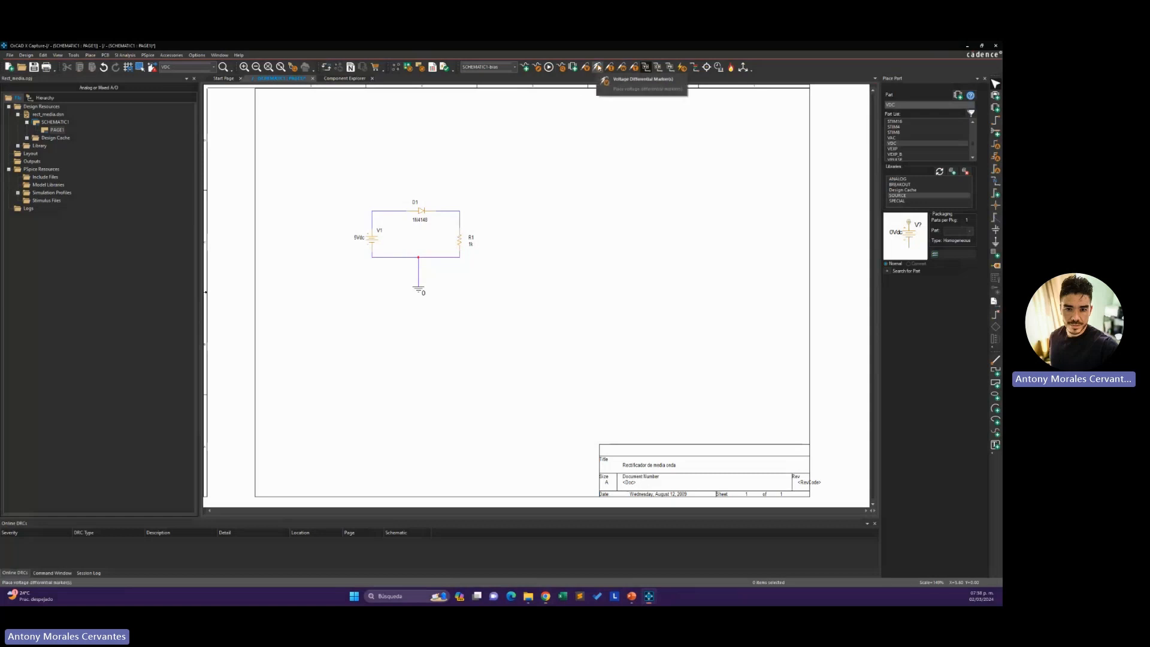
Step: Place voltage differential markers on the wires before and after diode D1, and run the PSpice simulation
left_click(598, 67)
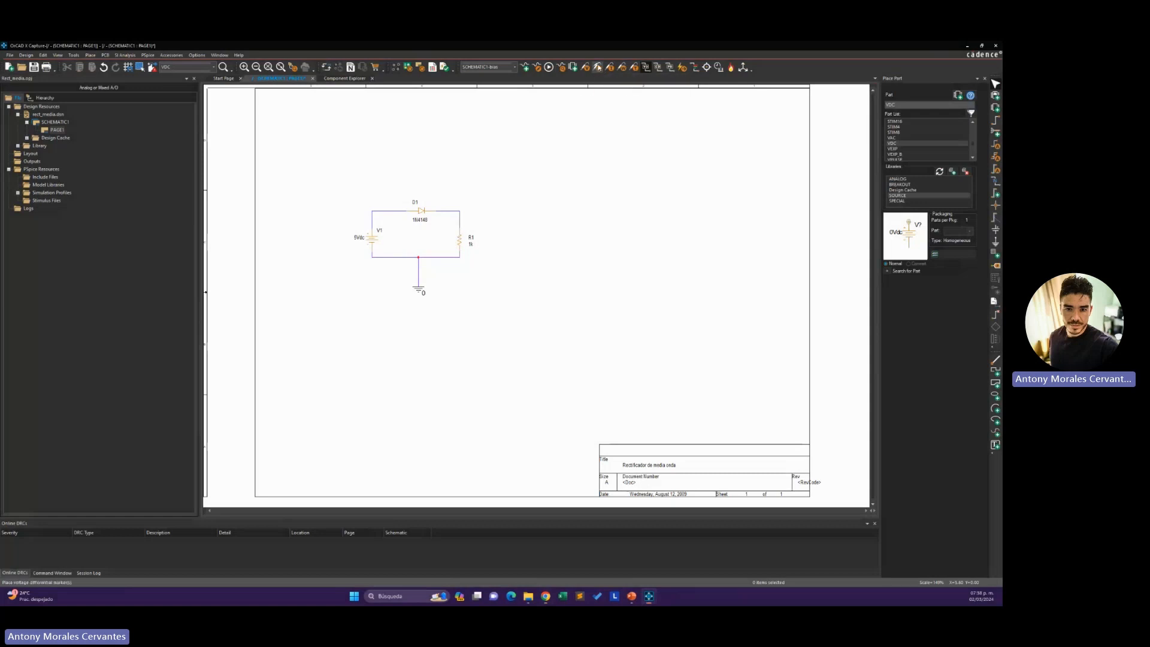
left_click(392, 214)
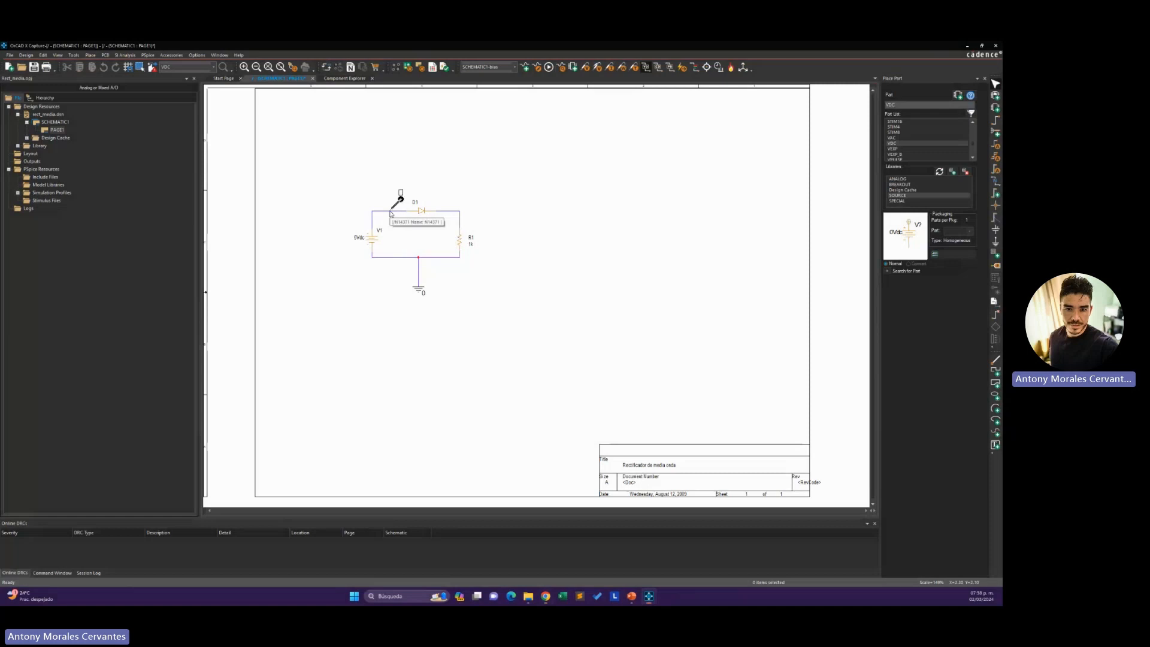
left_click(447, 211)
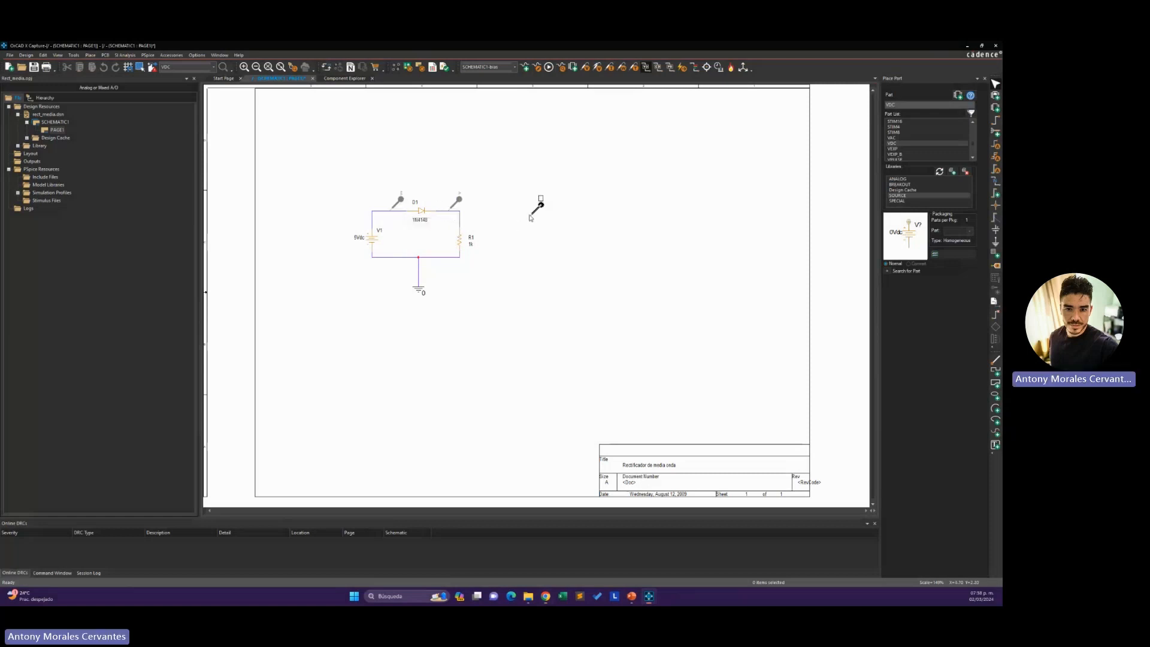
key("Escape")
left_click(549, 68)
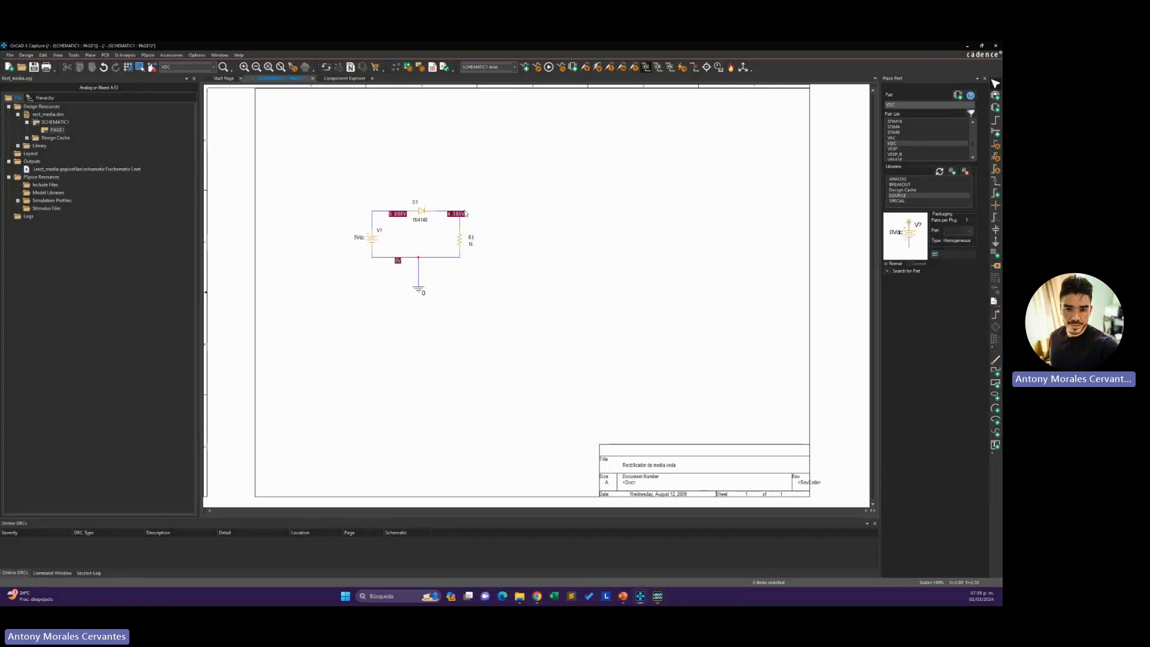
Step: Replace the DC source V1 with a VSIN source from the SOURCE library, placed in the same gap between the wires
left_click(376, 242)
key("Delete")
scroll(922, 147, "down", 5)
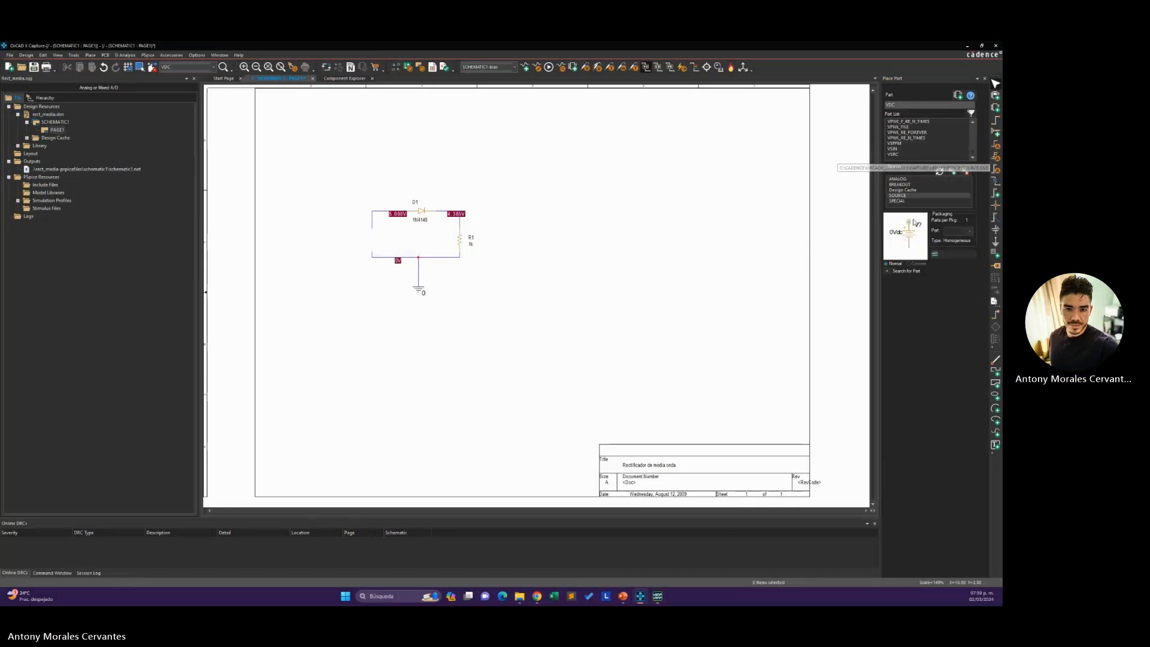
double_click(898, 151)
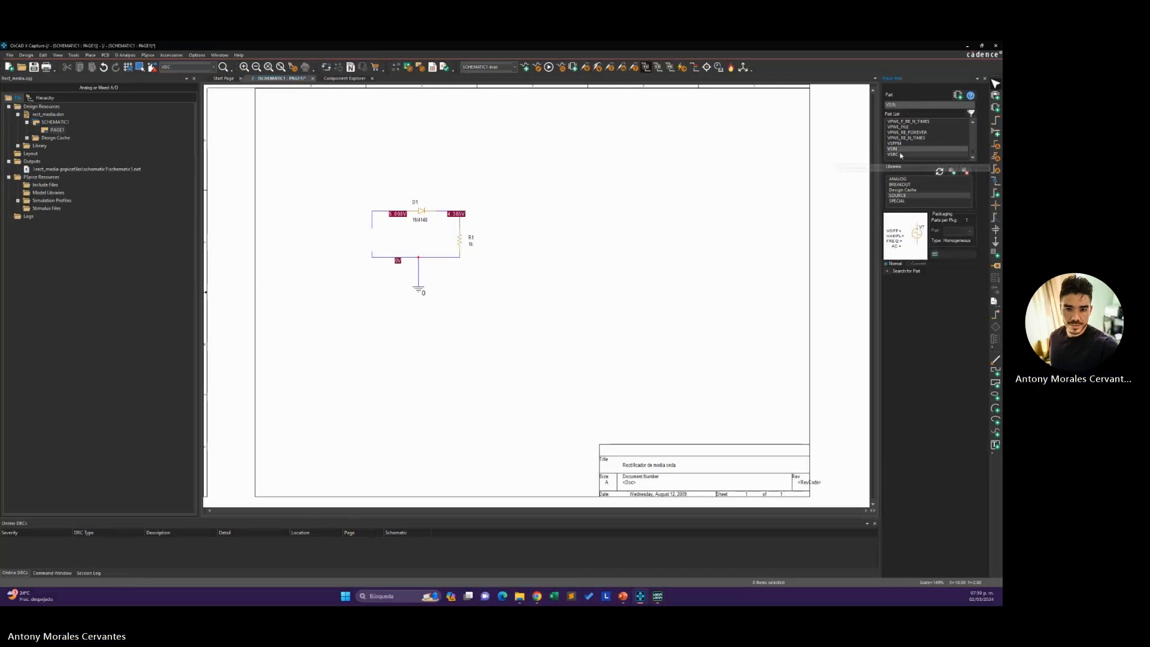
left_click(347, 247)
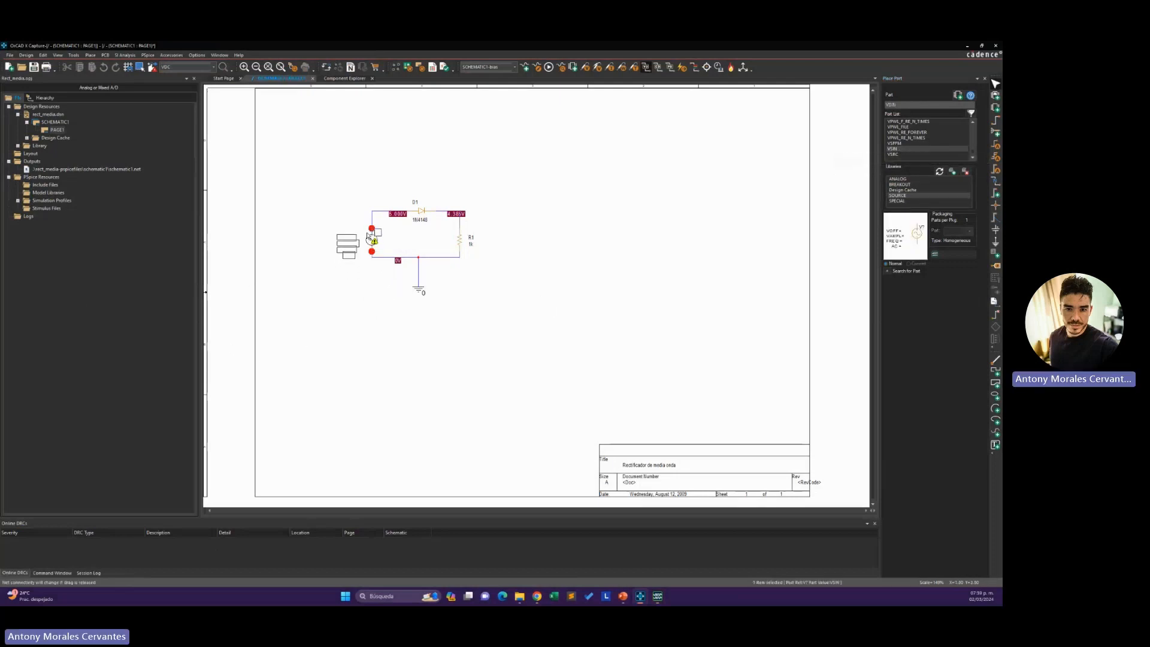
key("Escape")
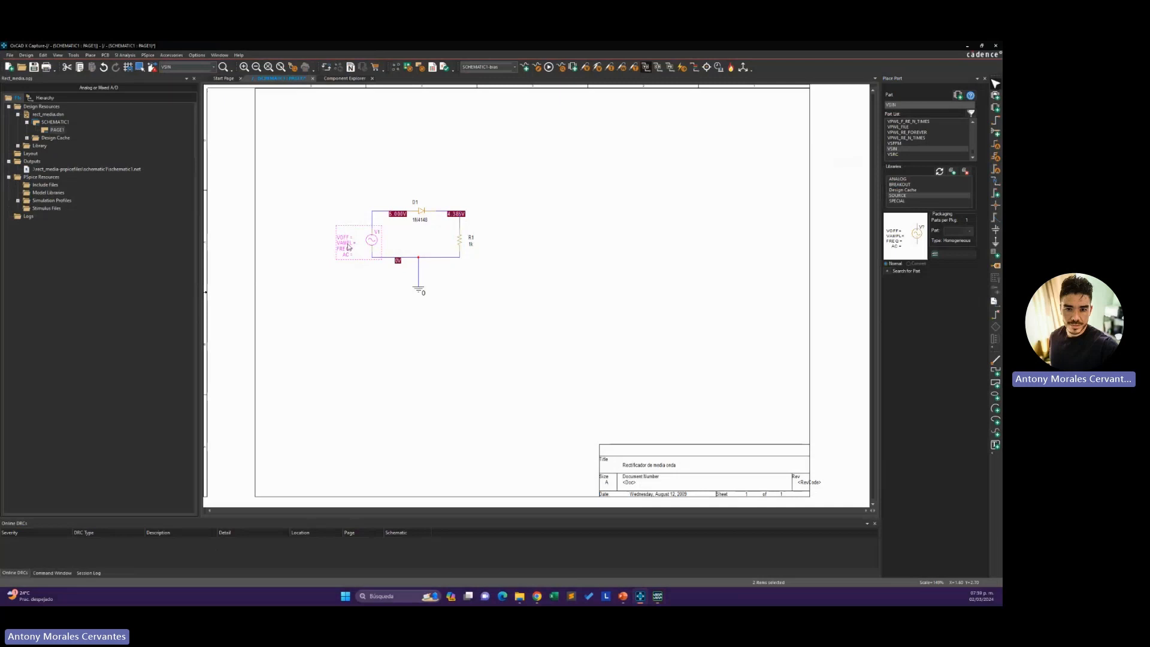
Step: Set the sine source's offset VOFF to 0 and its amplitude VAMPL to 5v
double_click(348, 246)
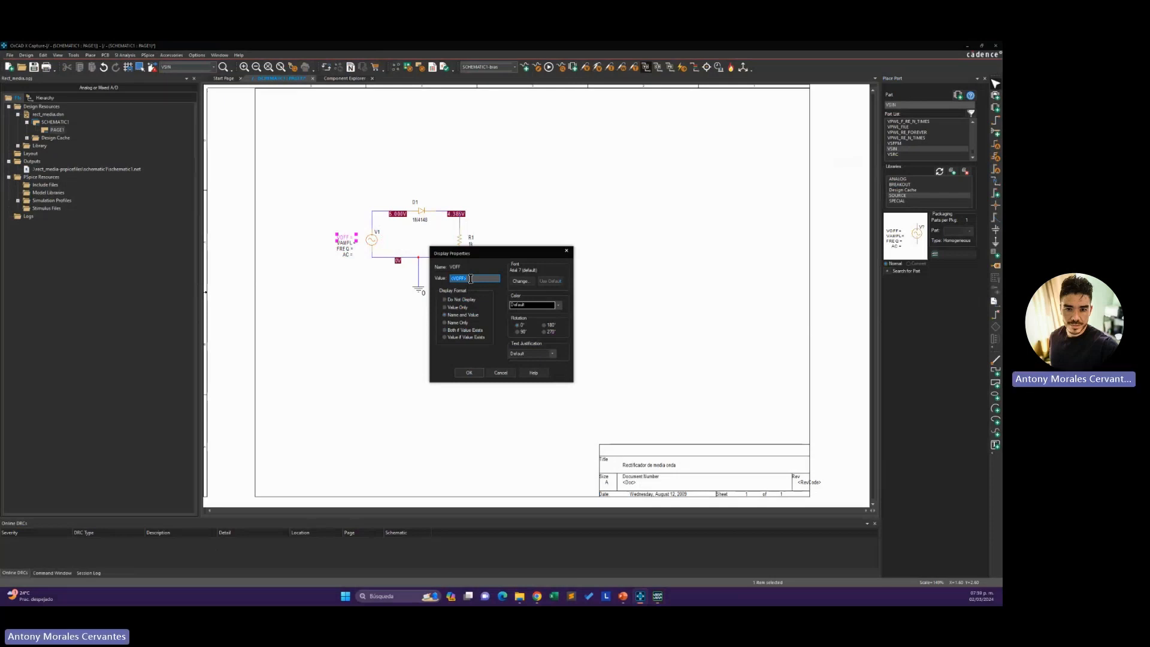
type("0")
left_click(469, 373)
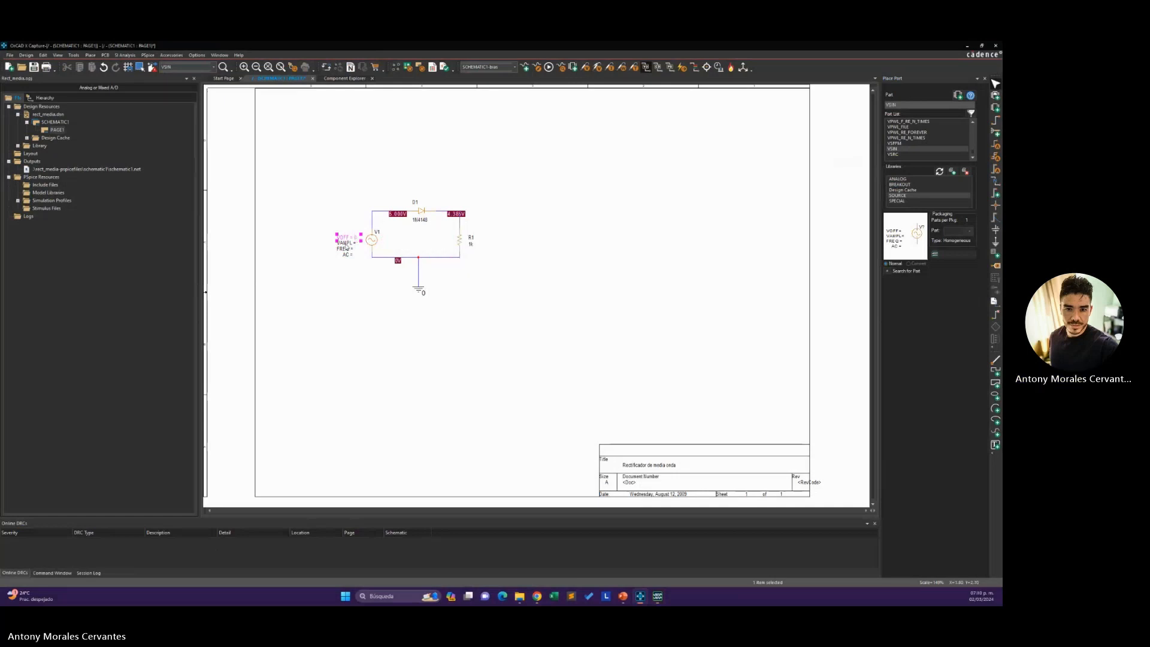
double_click(347, 243)
type("5v")
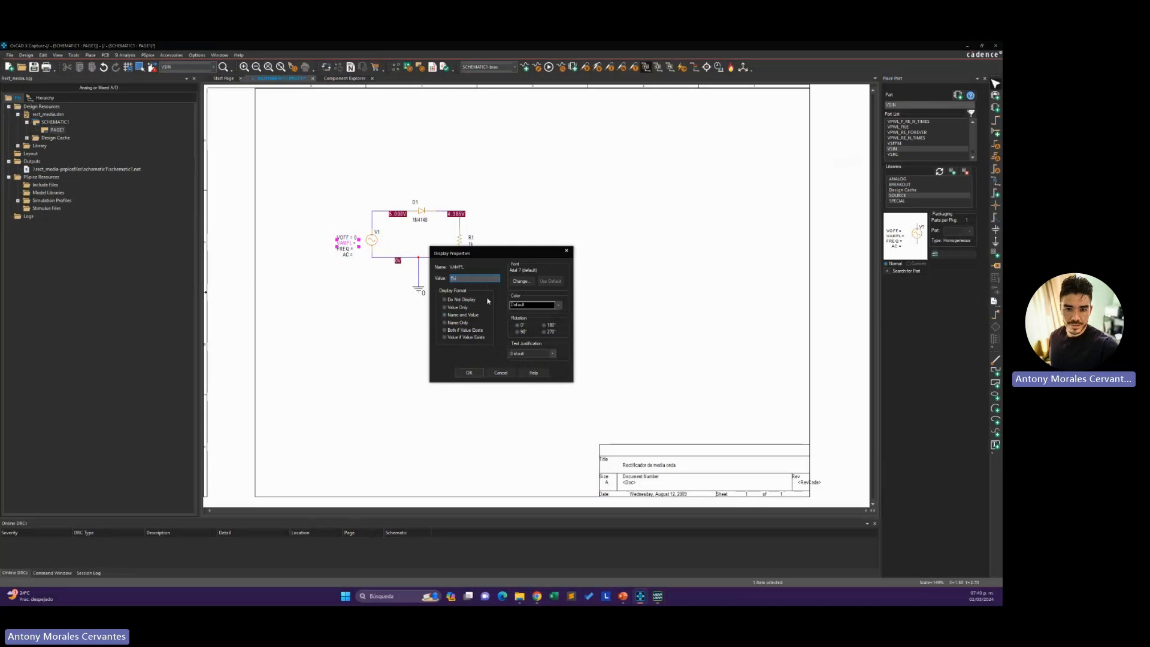
left_click(469, 373)
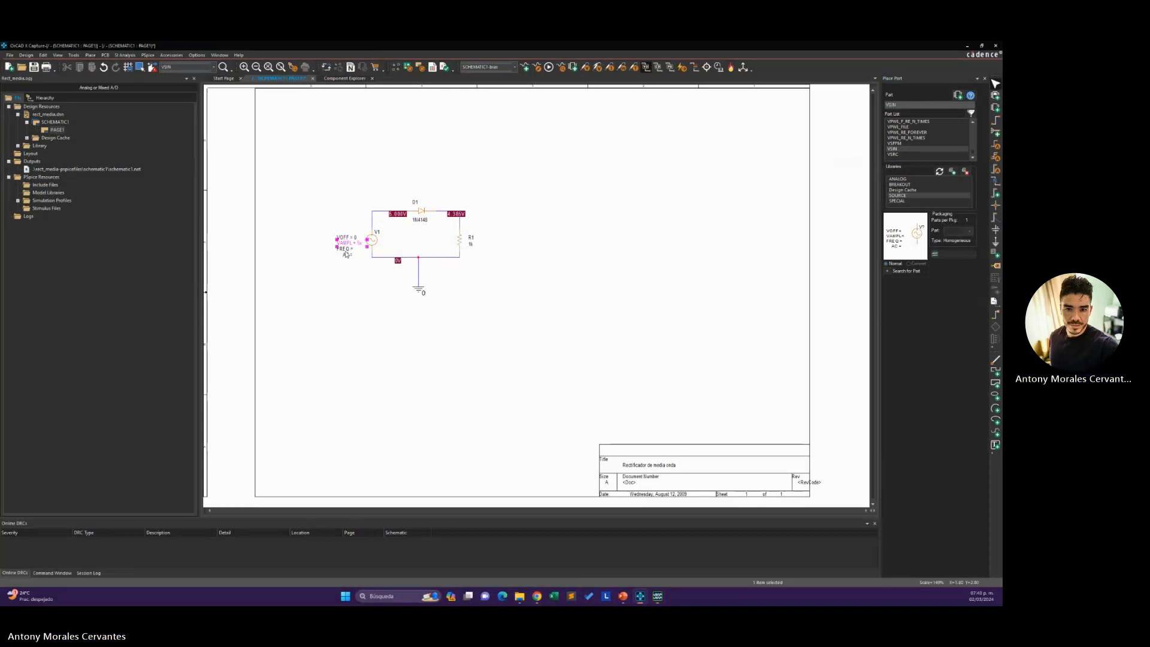
Step: Set the sine source's frequency FREQ to 10Hz and its AC value to 5v
double_click(346, 250)
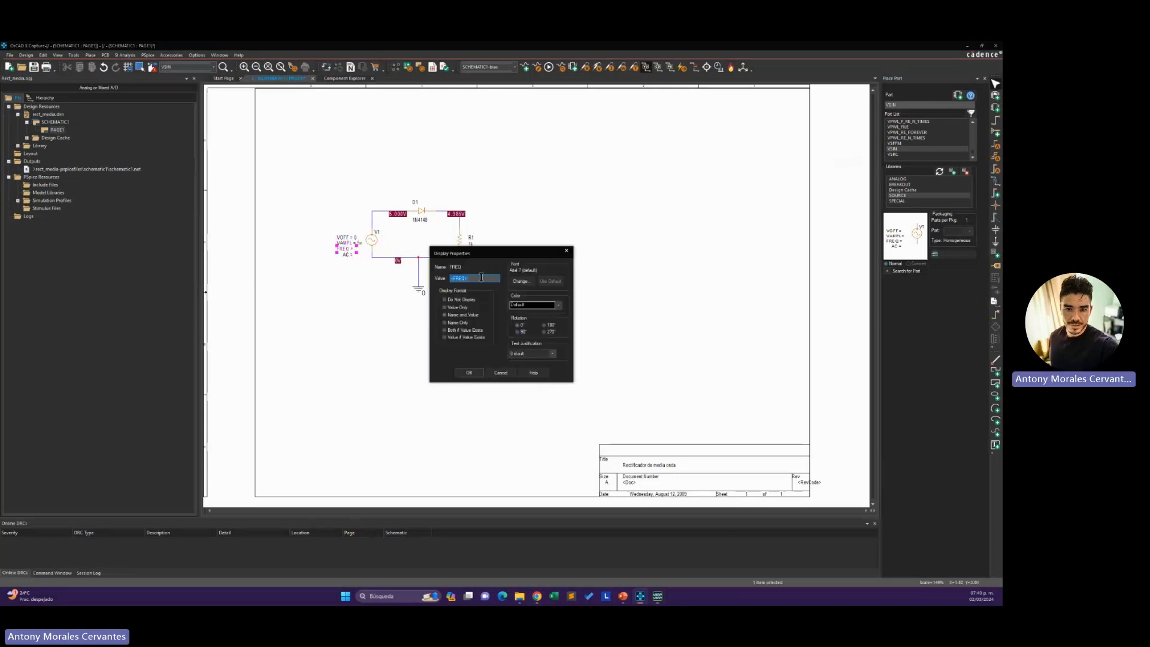
type("10Hz")
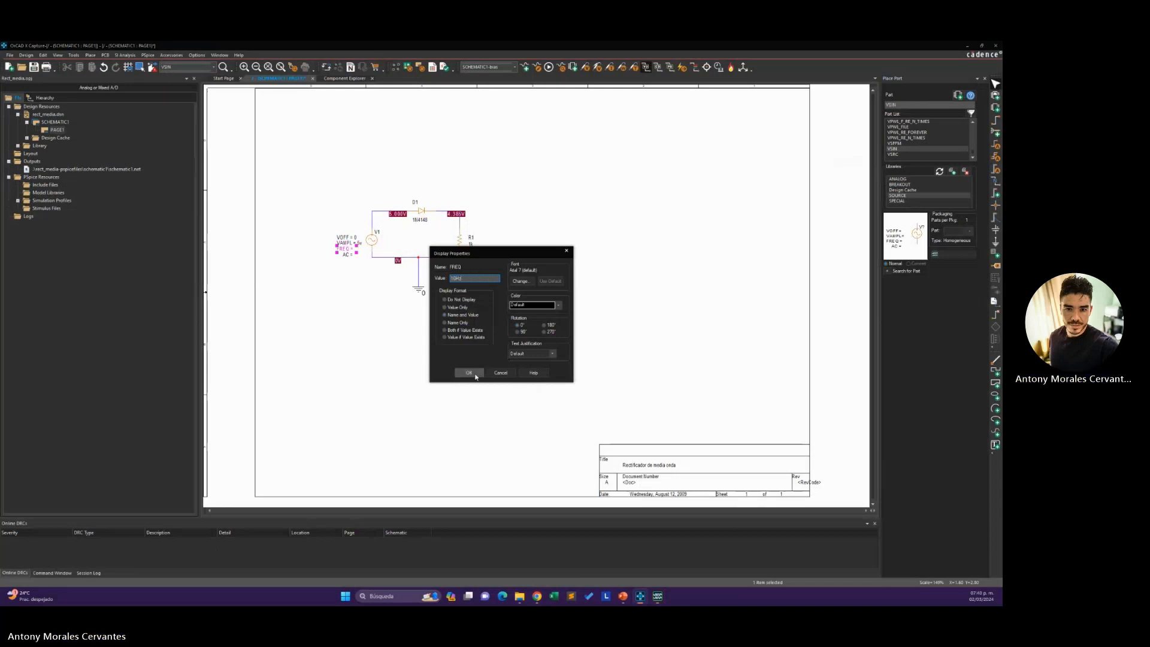
left_click(469, 372)
double_click(347, 255)
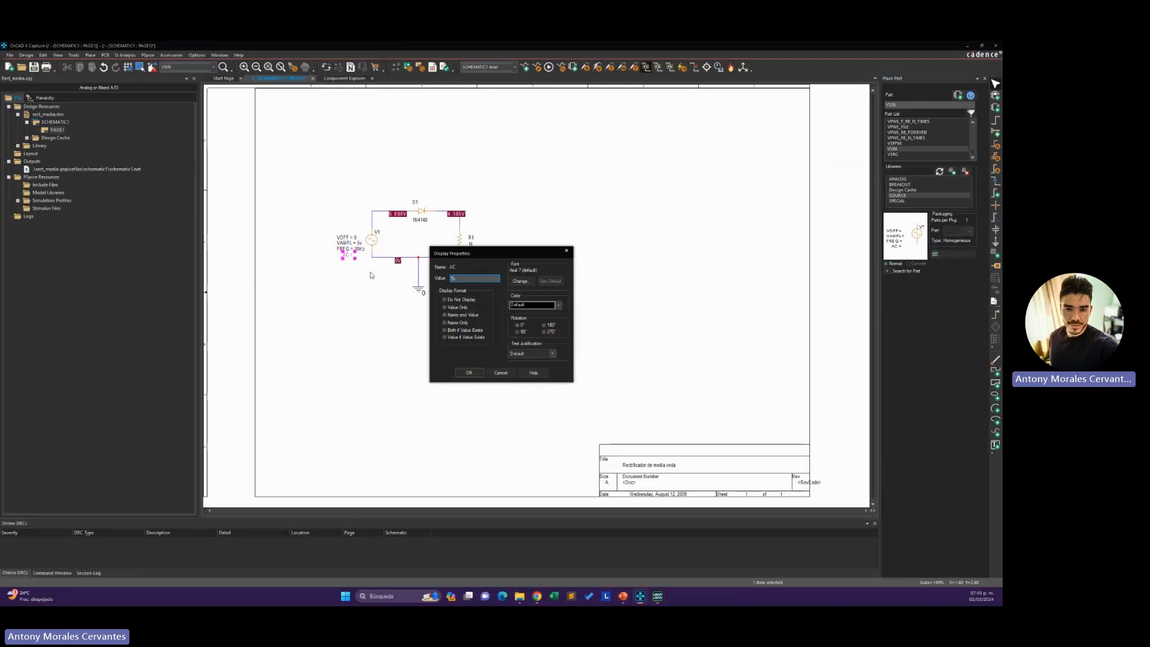
left_click(471, 372)
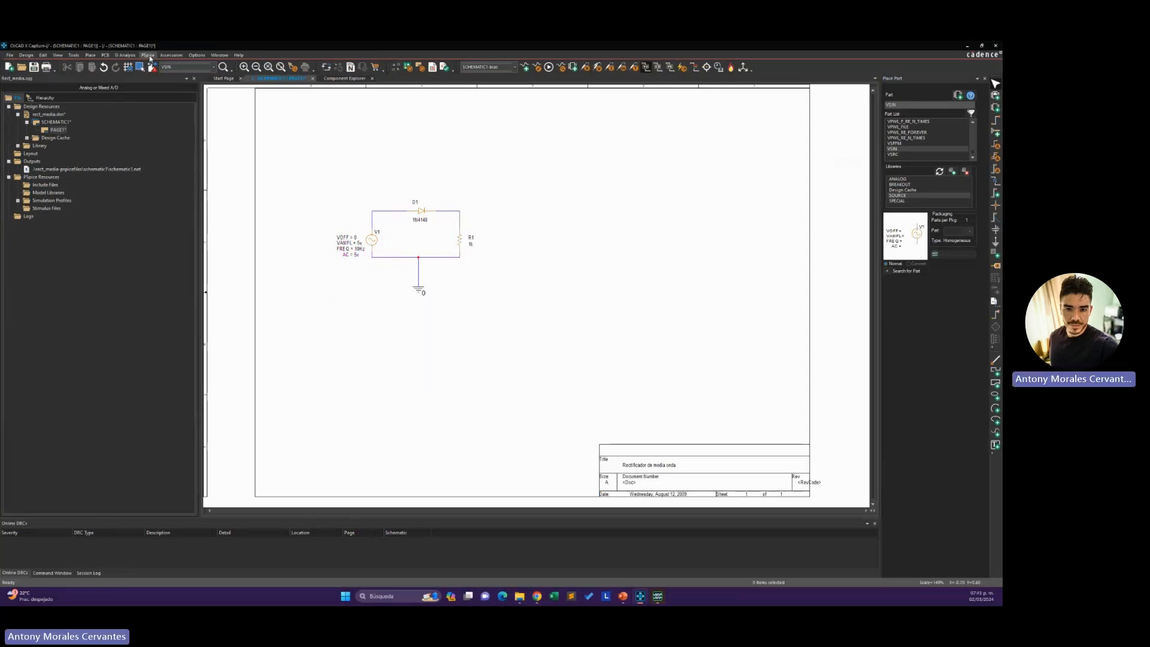
Step: Create a new PSpice simulation profile named VAC with no inherited settings
left_click(149, 56)
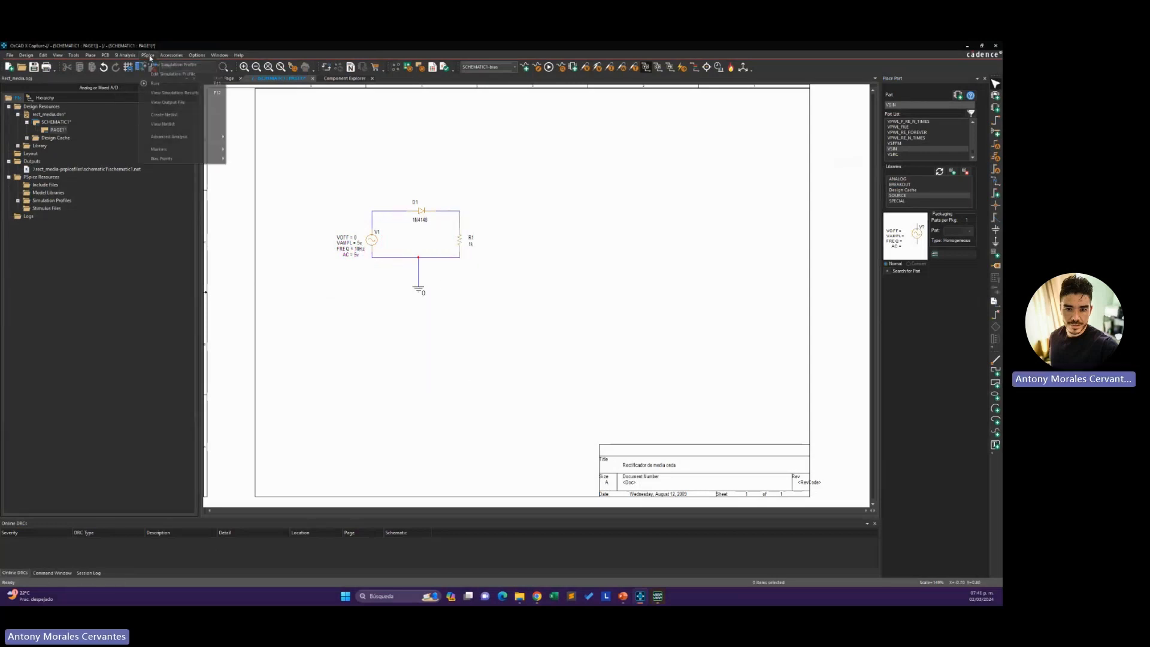
left_click(173, 65)
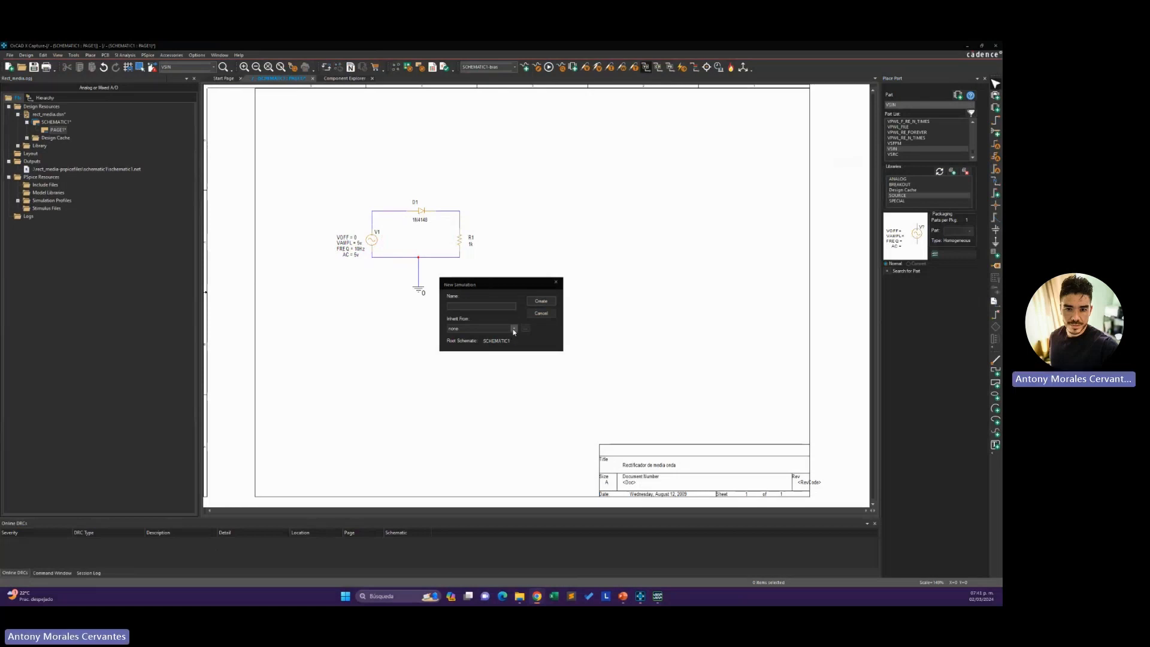
left_click(497, 306)
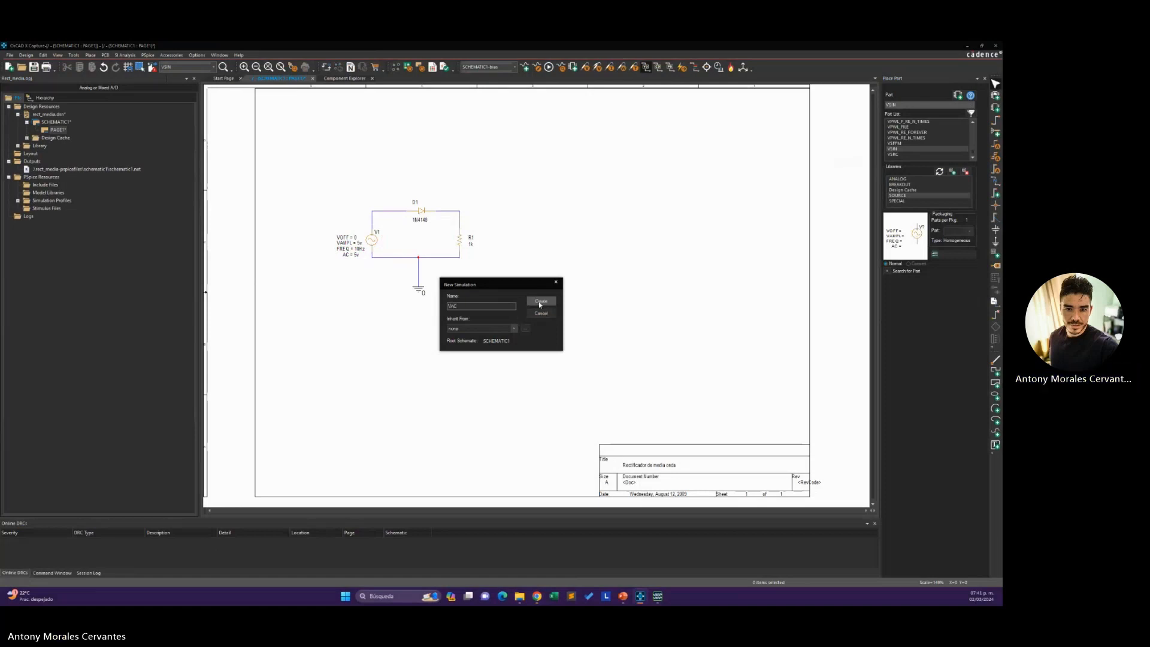
left_click(539, 301)
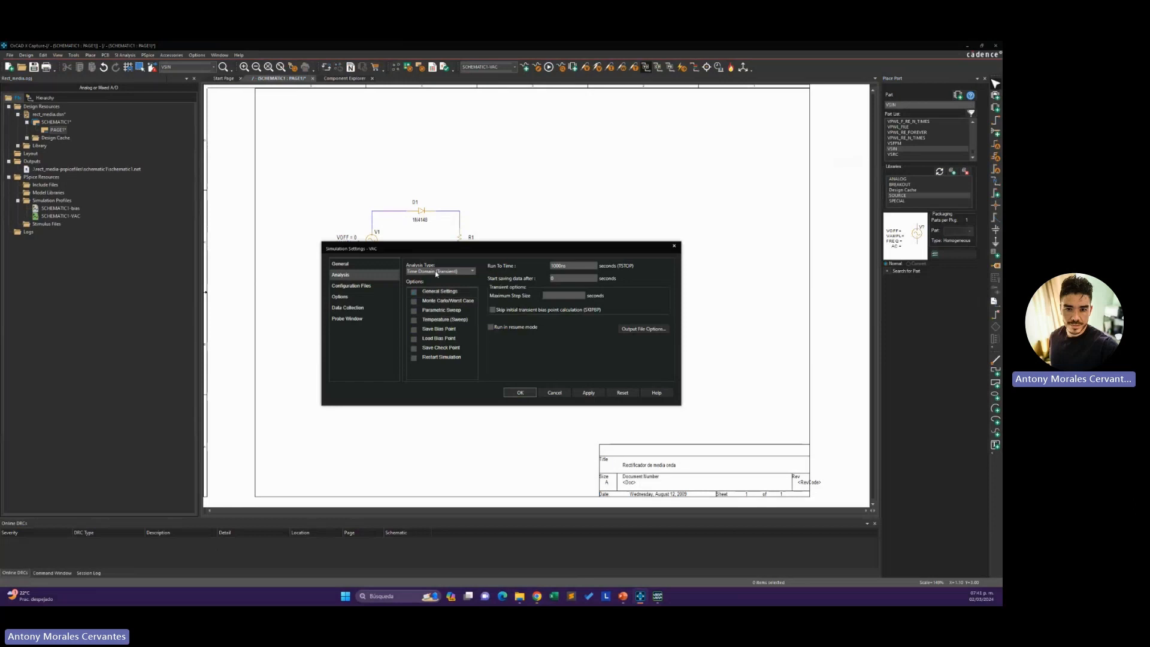
Step: Set the transient analysis run time of the VAC profile to 2s and apply the simulation settings
double_click(560, 265)
left_click_drag(561, 254, 522, 309)
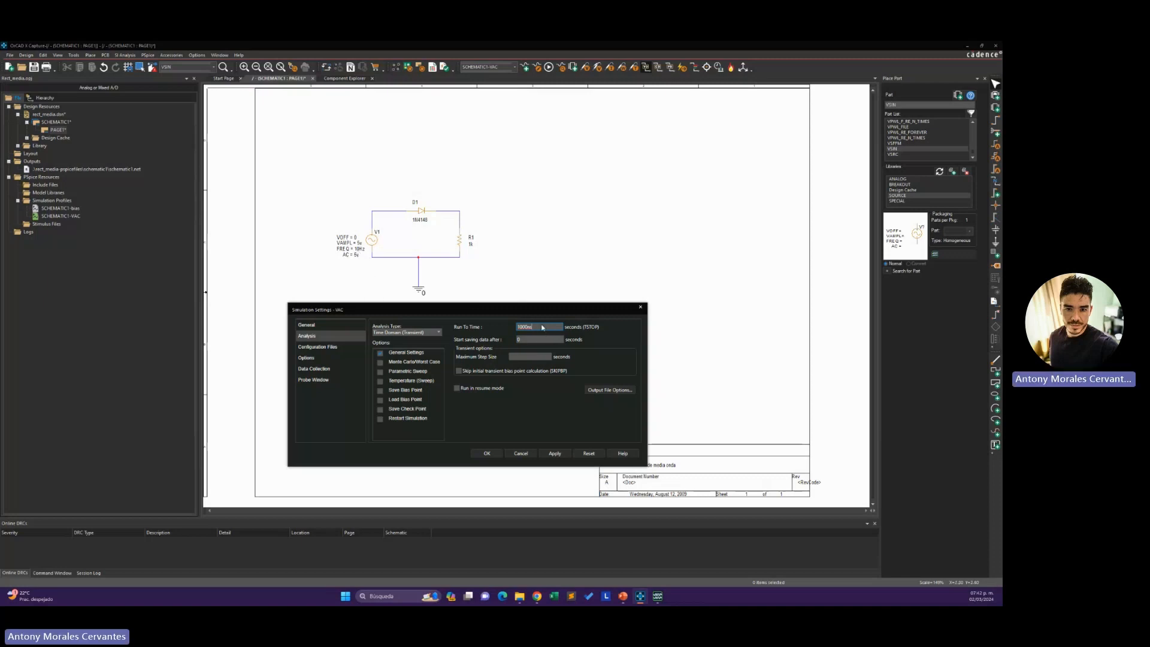
type("2s")
left_click(554, 452)
left_click(482, 453)
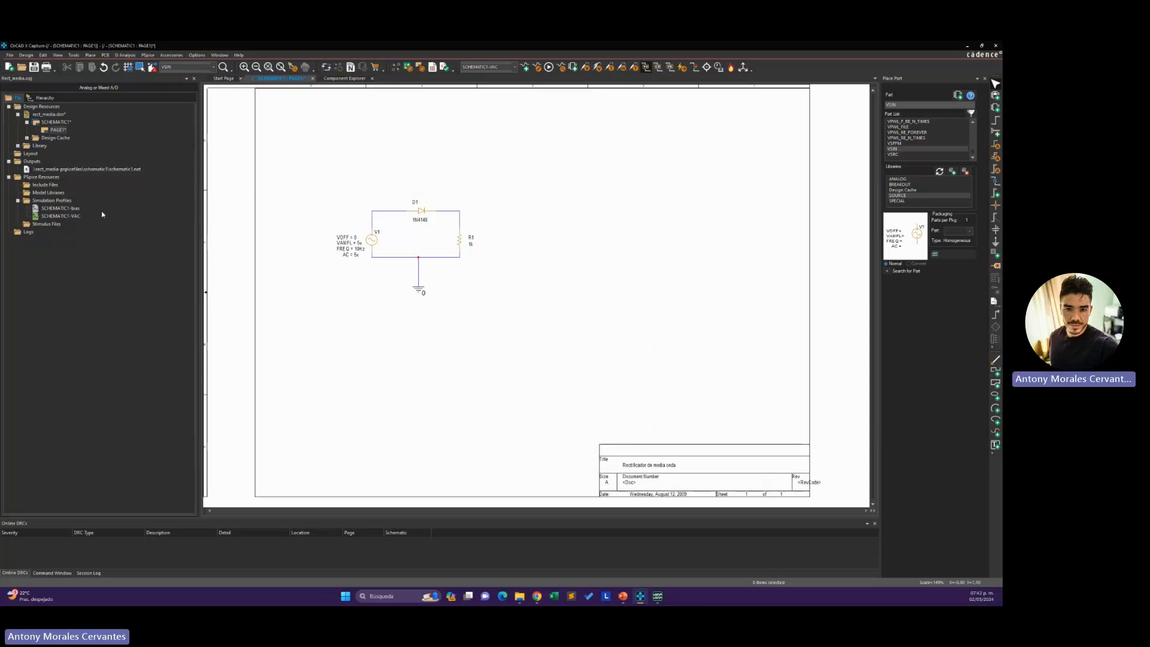
Step: Place a voltage marker on the wire corner between diode D1 and resistor R1, and run the PSpice simulation
left_click(587, 70)
left_click(461, 213)
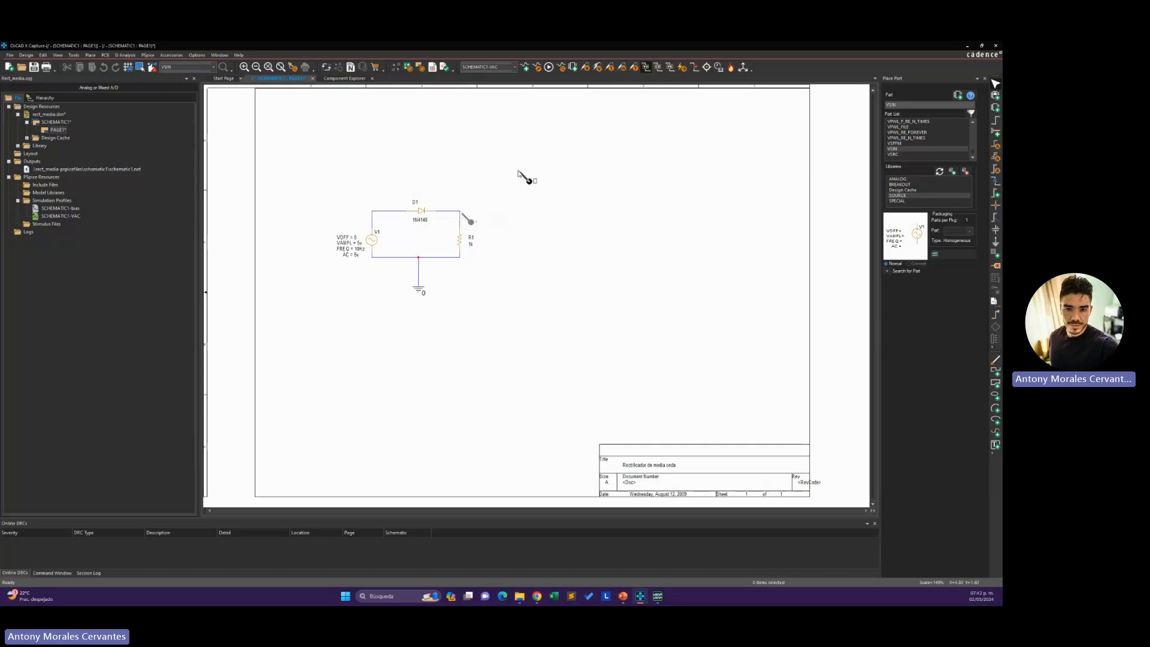
left_click(548, 66)
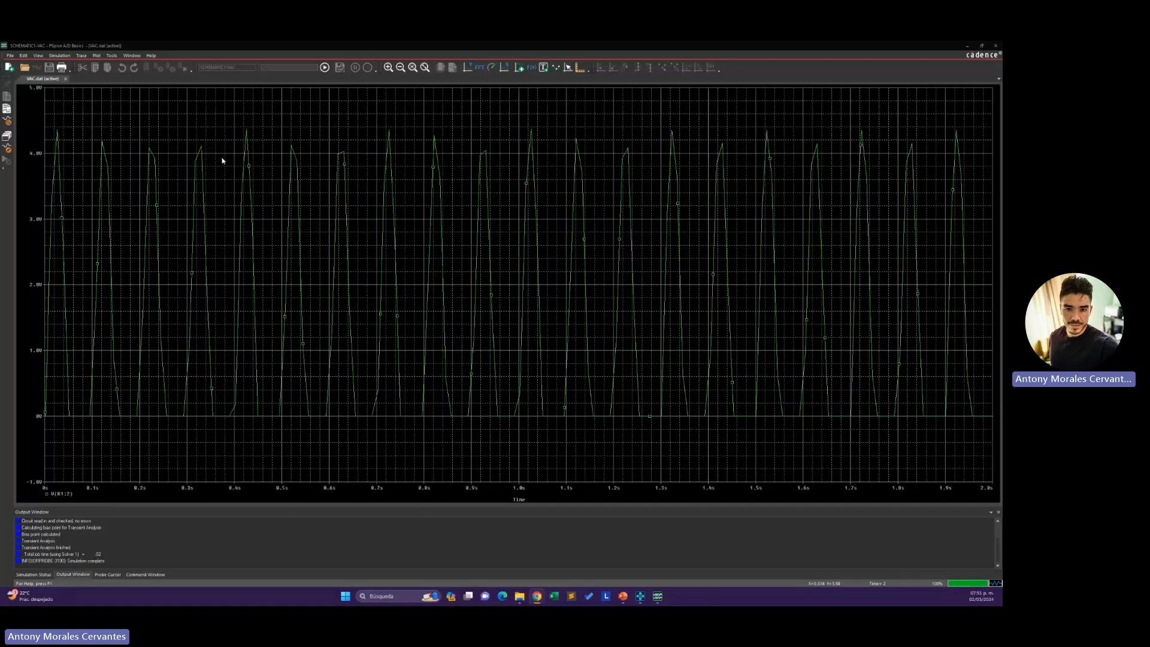
Step: Enter a smaller maximum step size in the VAC profile's transient analysis settings and rerun the simulation for a smoother waveform
left_click(59, 56)
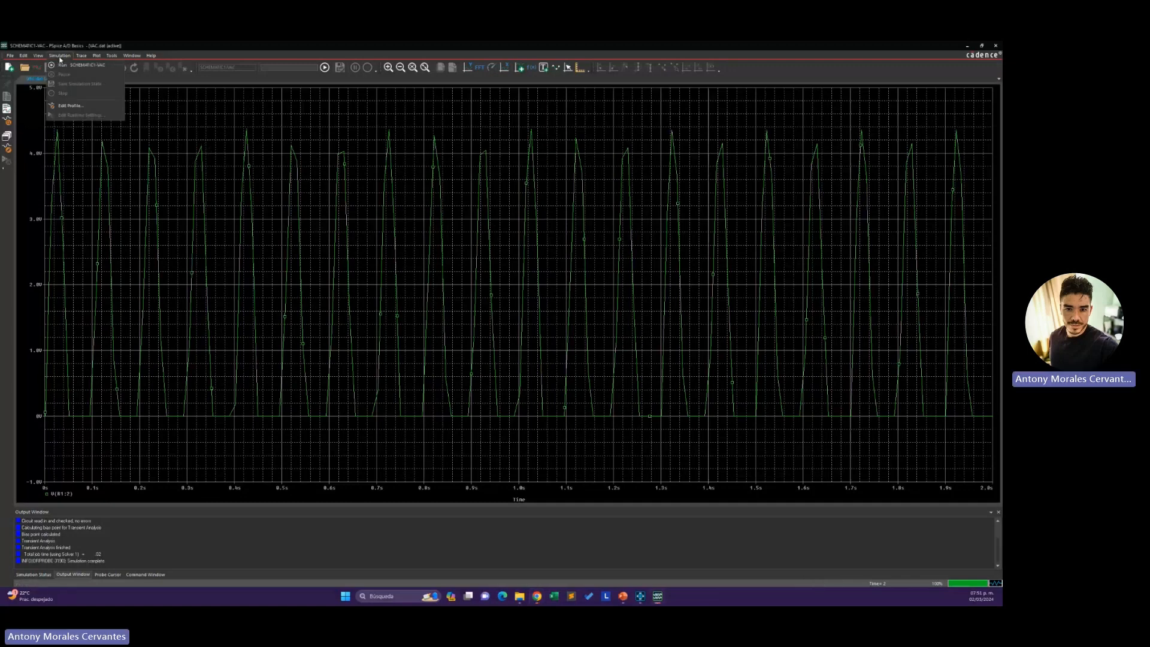
left_click(69, 107)
left_click_drag(398, 249, 369, 185)
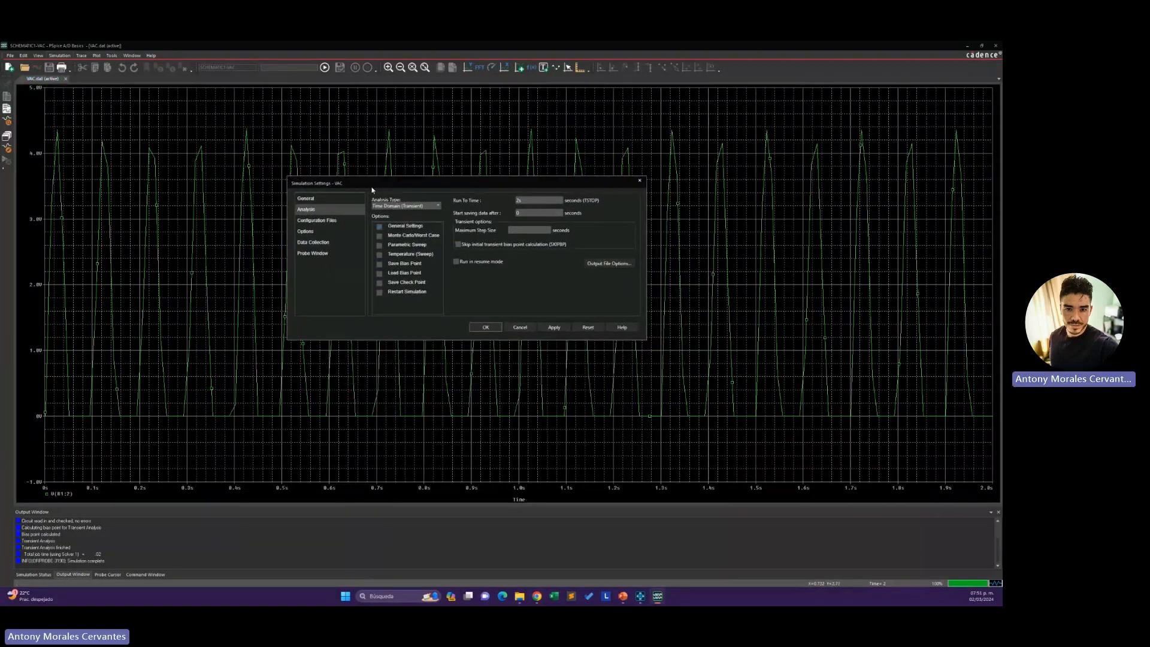
left_click(523, 232)
left_click(485, 328)
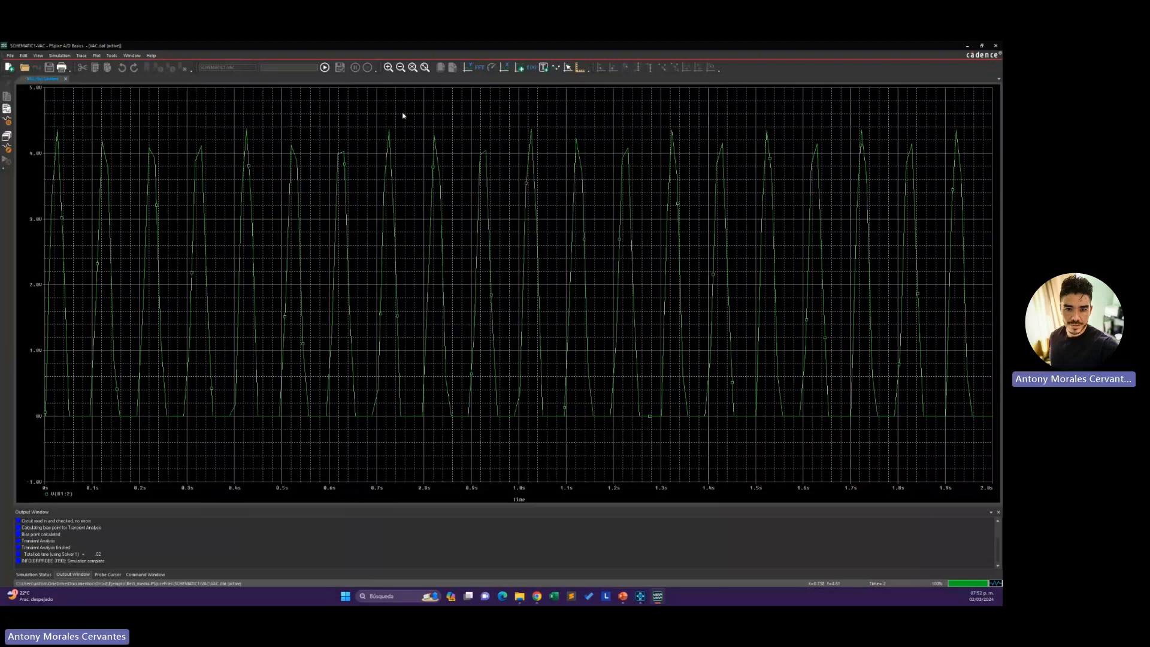
left_click(324, 67)
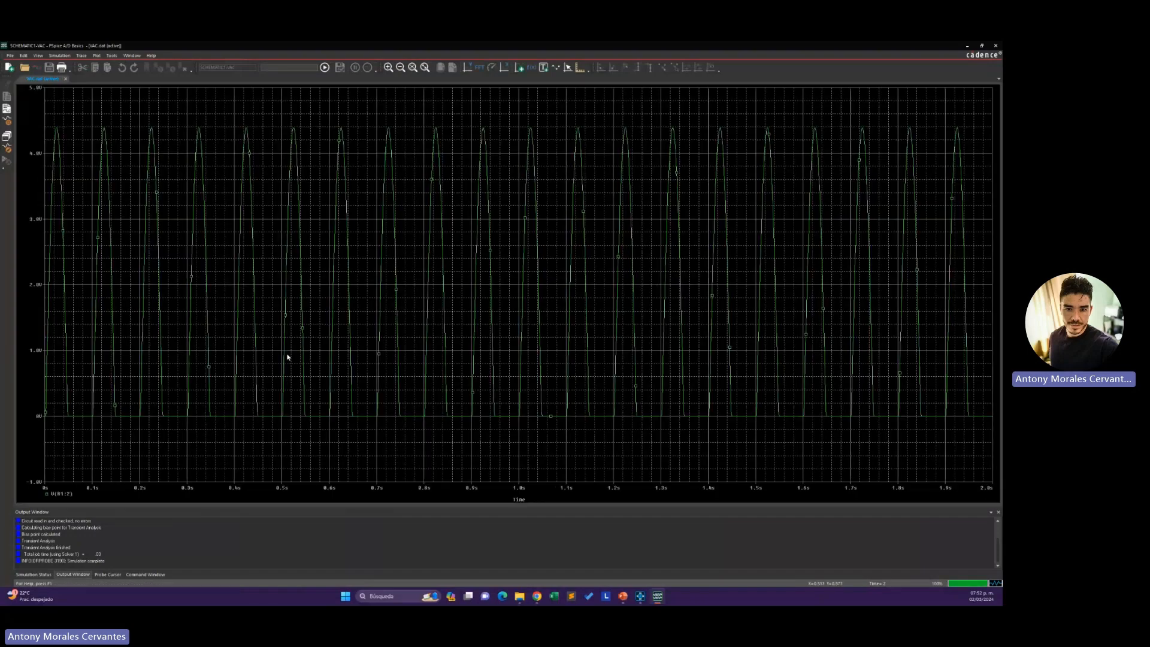
Step: Change the rectified output voltage trace to a thicker line width in its trace properties
right_click(158, 216)
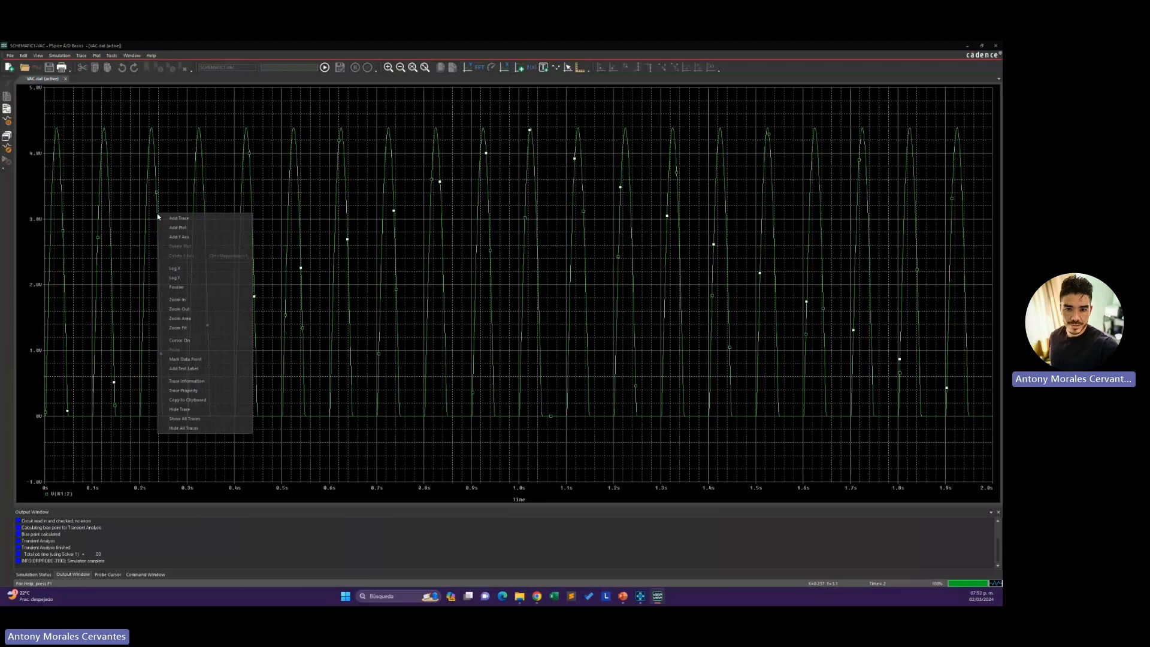
left_click(199, 390)
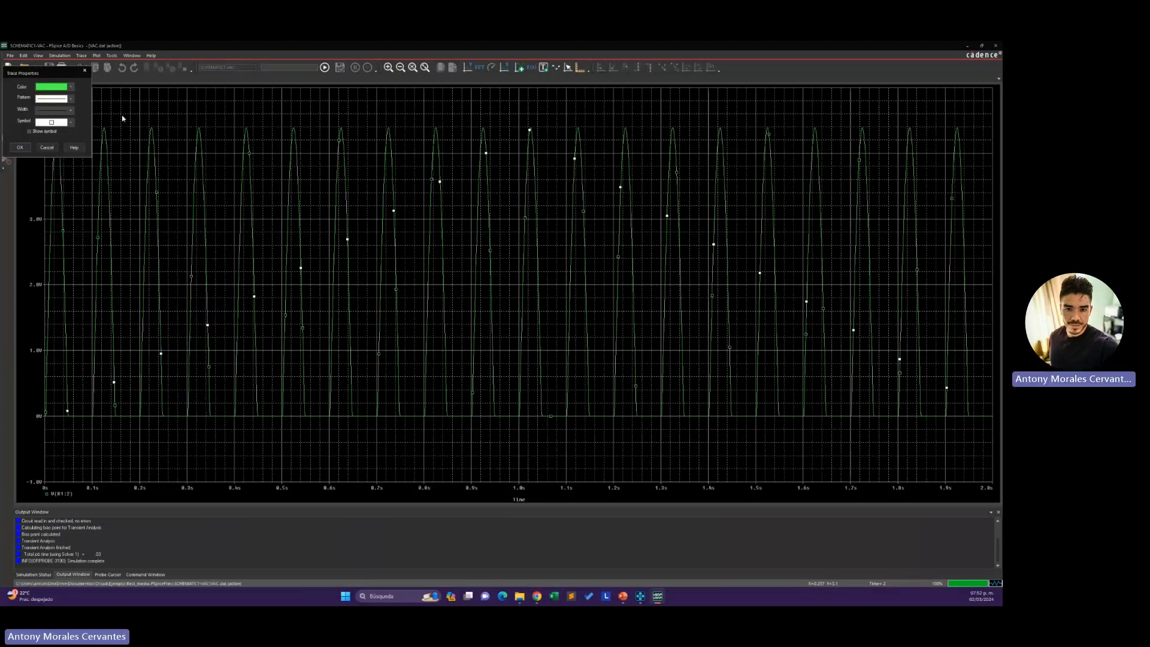
left_click(70, 109)
left_click(58, 159)
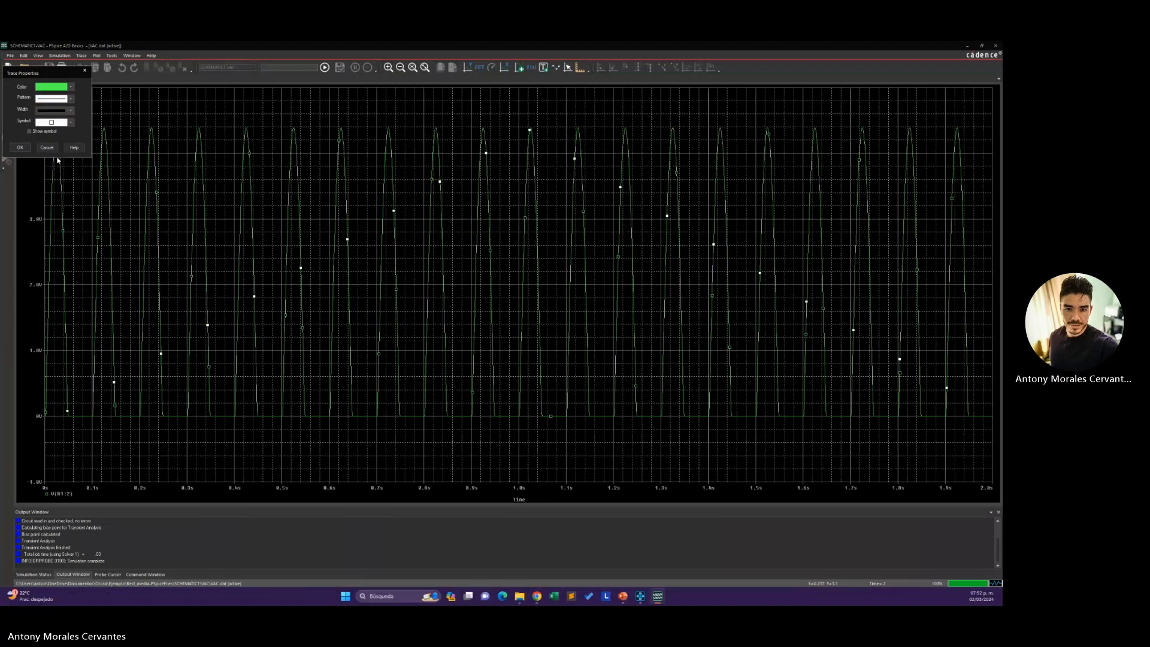
left_click(21, 147)
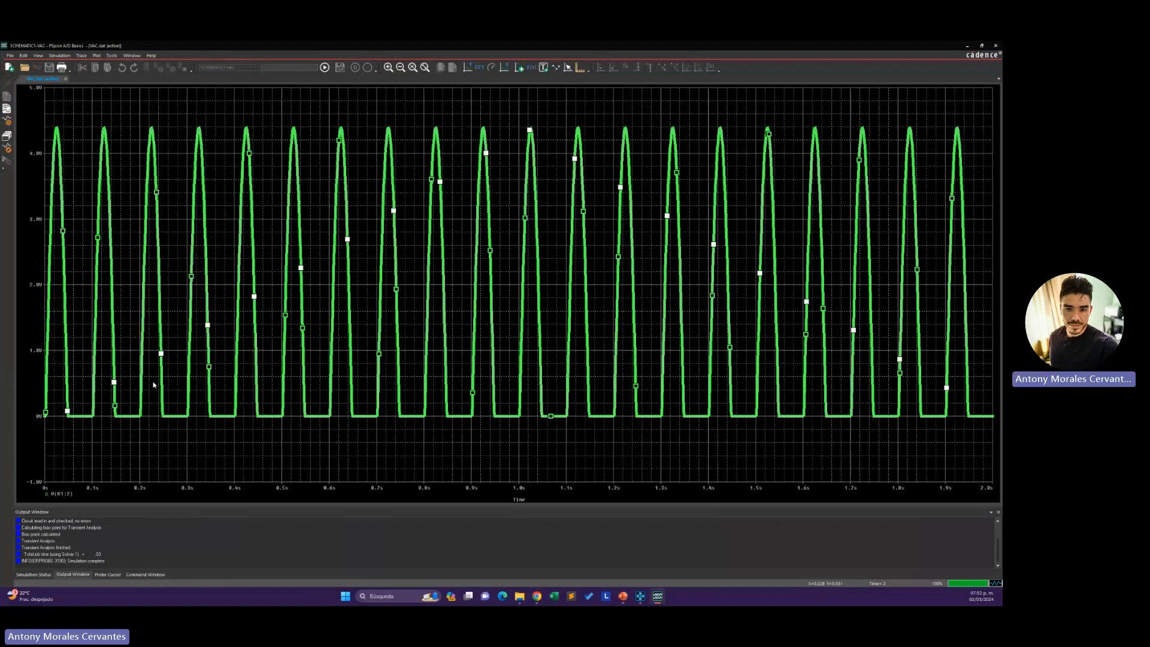